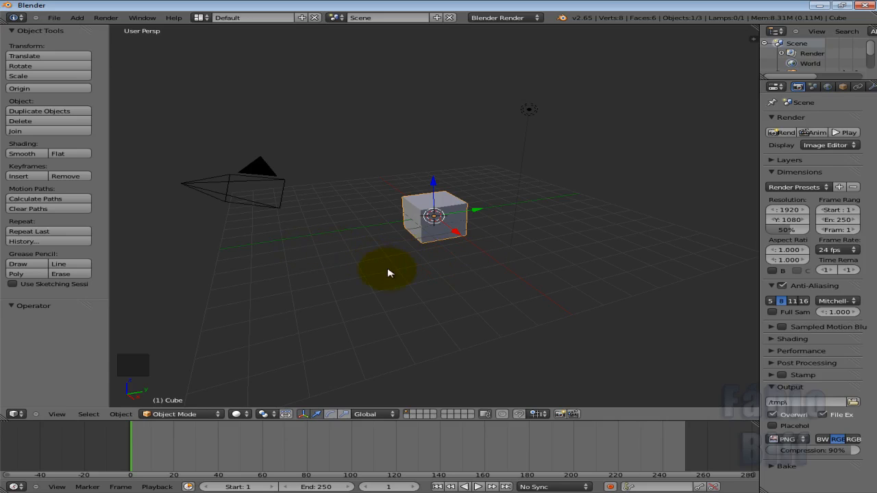
pyautogui.moveTo(327, 261); pyautogui.dragTo(442, 231, button='middle')
pyautogui.scroll(5, 408, 245)
pyautogui.scroll(1, 413, 247)
pyautogui.scroll(-4, 438, 254)
pyautogui.scroll(-3, 442, 232)
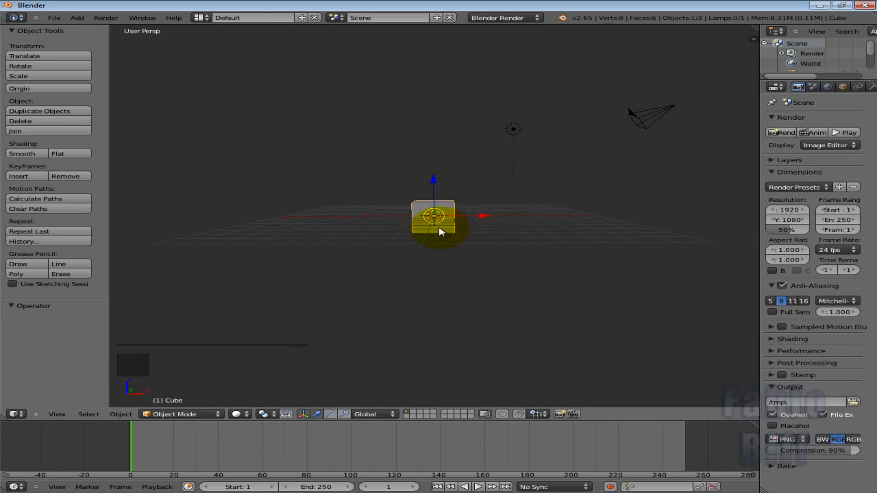
# Step: Switch the viewport to a front orthographic view
pyautogui.press('KP_1')
pyautogui.press('KP_5')
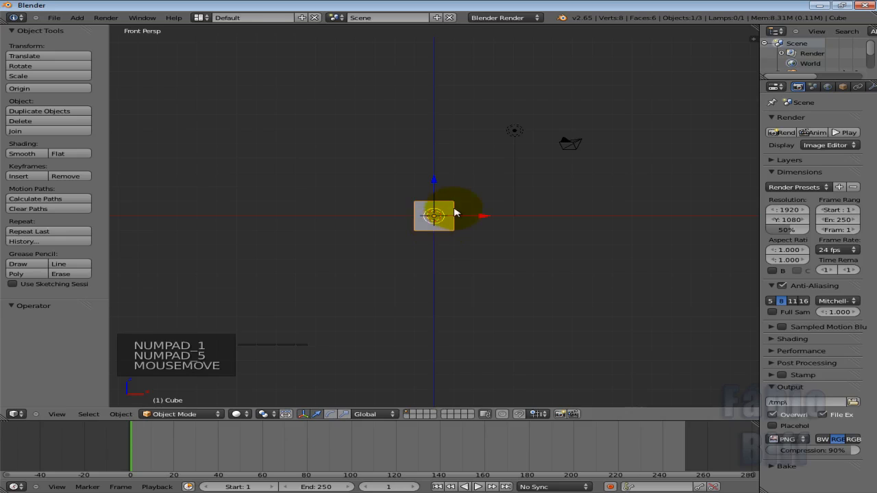
pyautogui.scroll(2, 456, 213)
pyautogui.scroll(3, 456, 213)
pyautogui.scroll(-3, 448, 219)
# Step: Add a second cube and move it about -0.55 in X and 4.77 in Z, above the original cube
pyautogui.hotkey('shift', 'a')
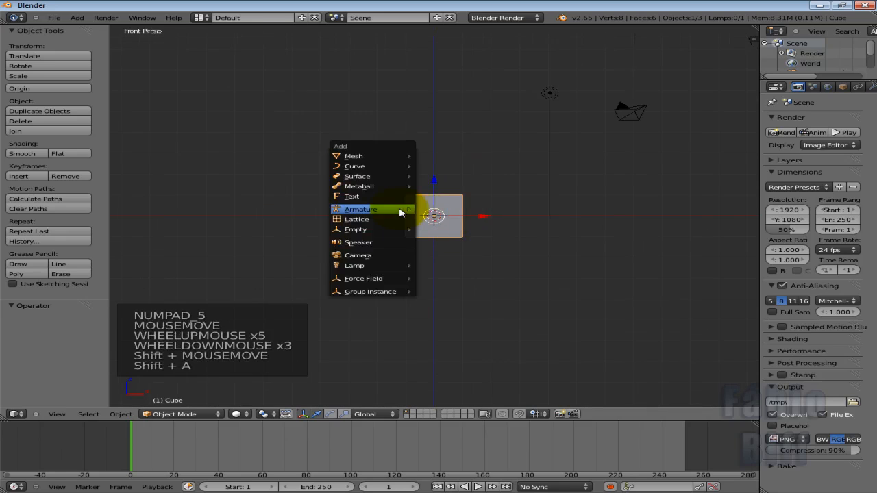
pyautogui.moveTo(411, 209)
pyautogui.moveTo(404, 156)
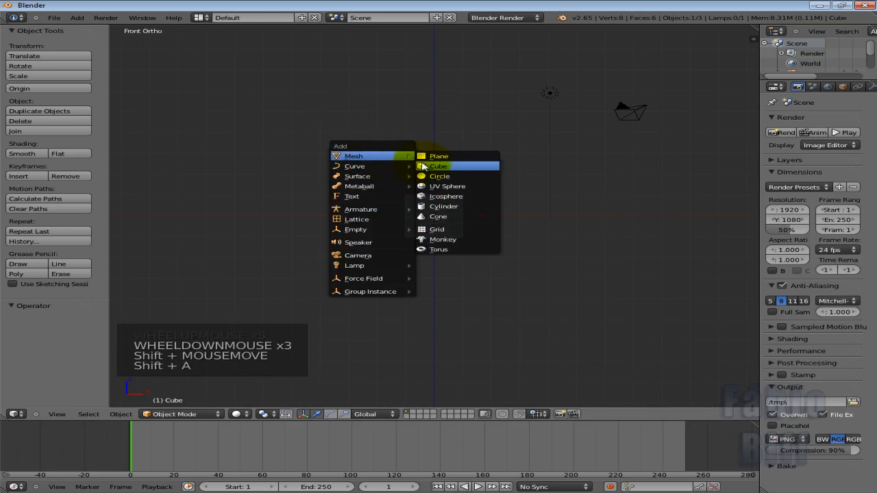
pyautogui.click(433, 167)
pyautogui.press('g')
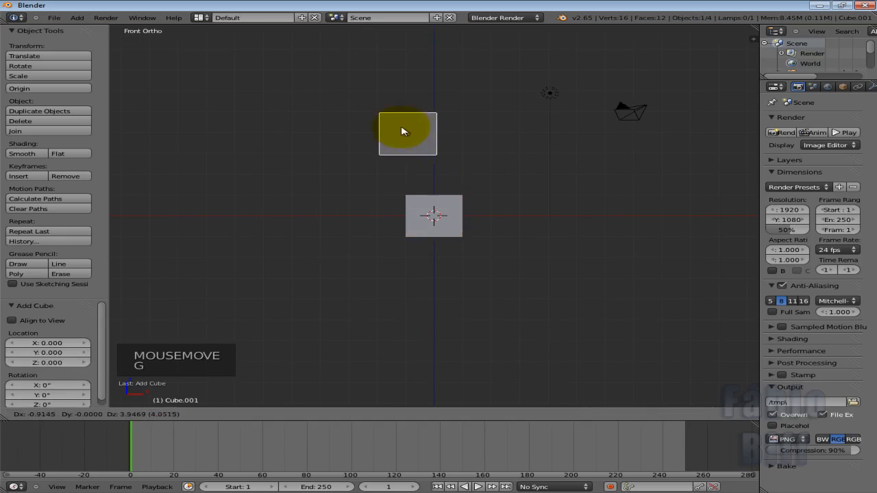
pyautogui.click(416, 118)
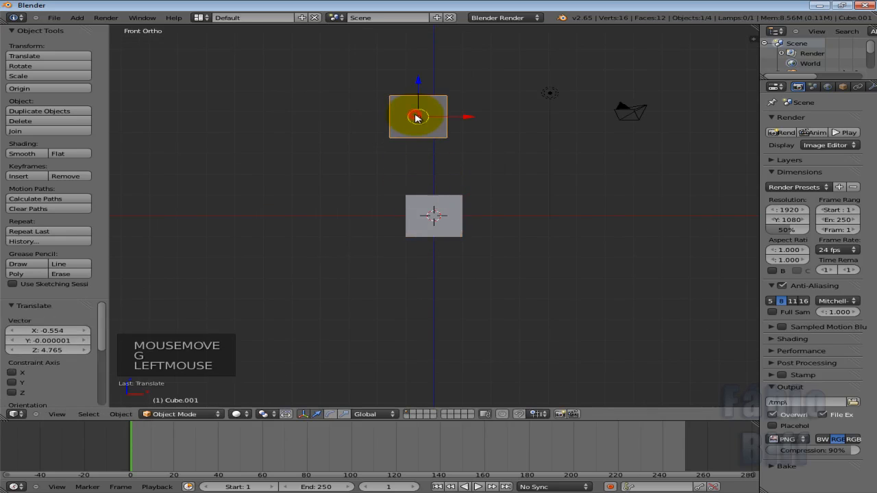
# Step: Parent the original cube to the new upper cube using the Object parent type
pyautogui.rightClick(449, 212)
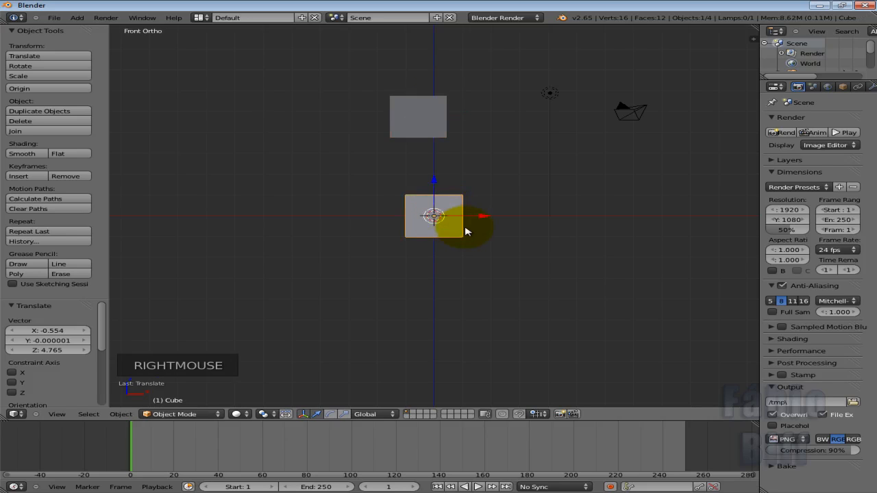
pyautogui.keyDown('shift'); pyautogui.rightClick(436, 122); pyautogui.keyUp('shift')
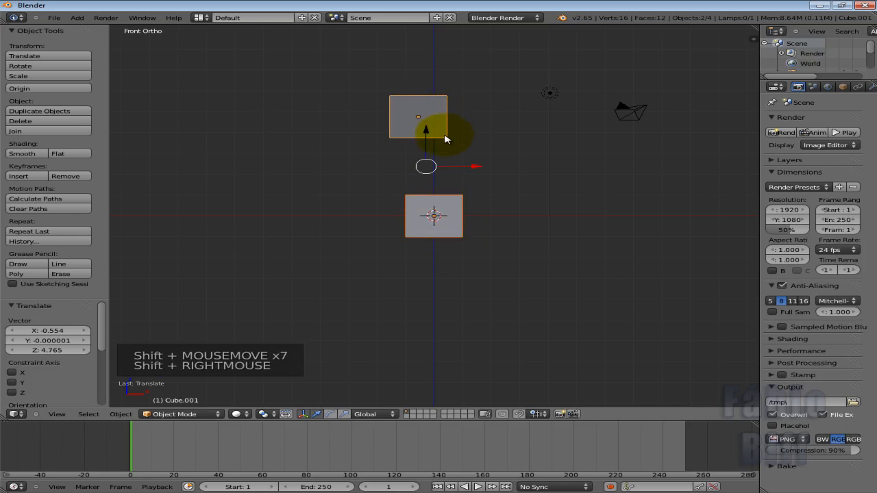
pyautogui.click(123, 416)
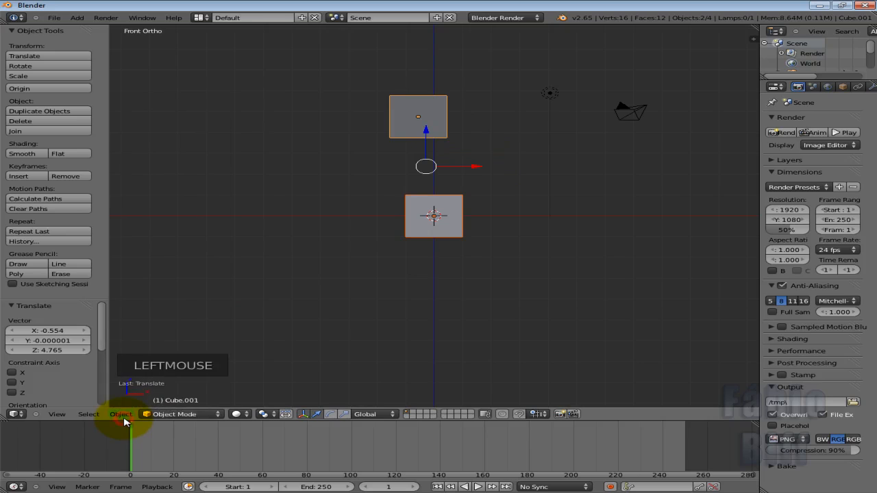
pyautogui.click(123, 416)
pyautogui.moveTo(171, 222)
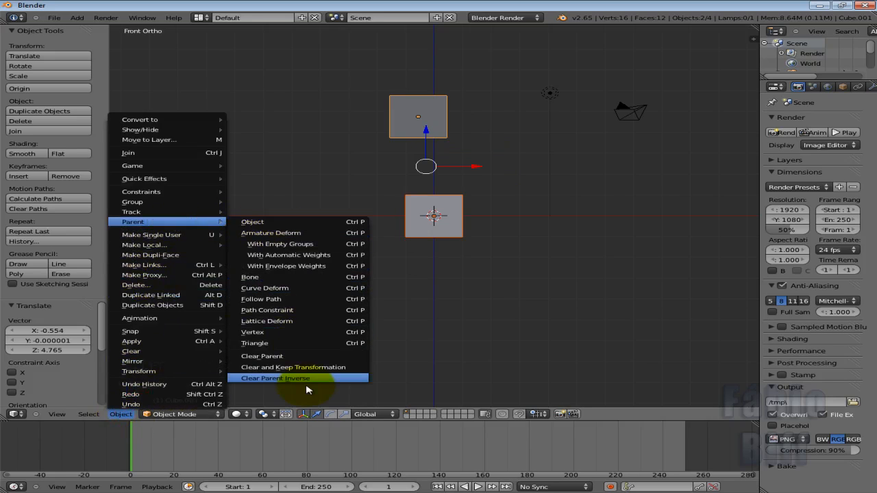
pyautogui.click(282, 224)
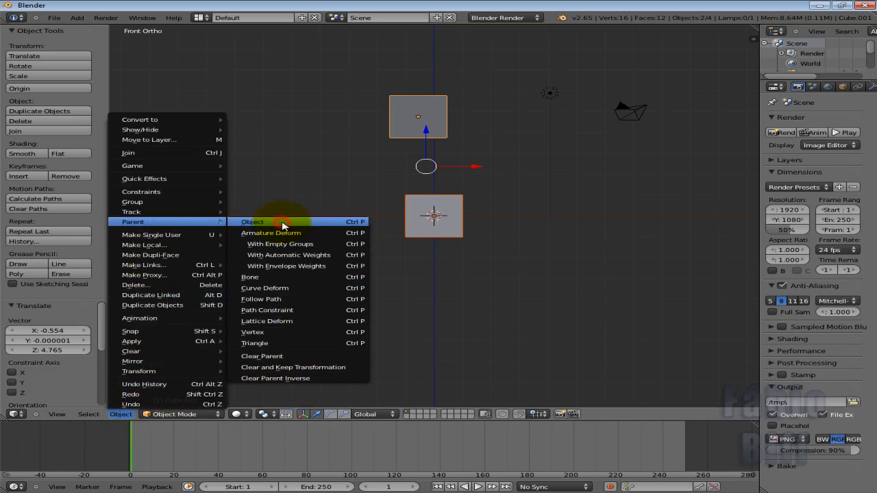
pyautogui.click(250, 217)
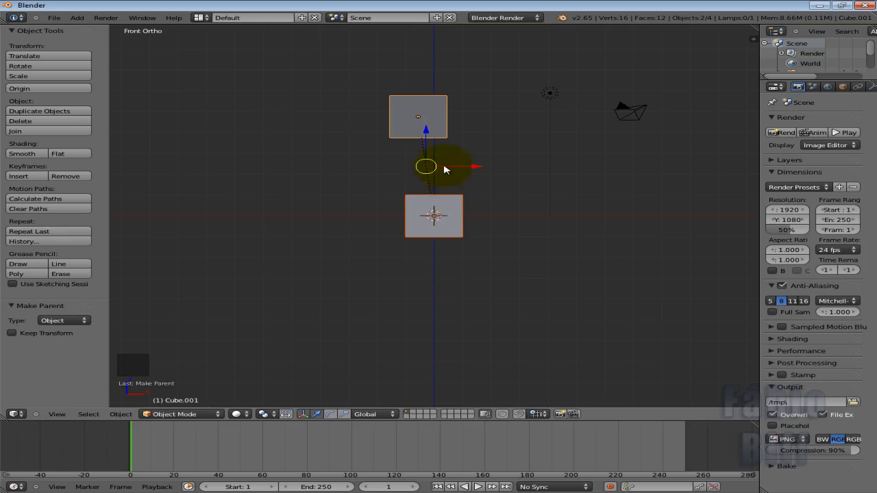
# Step: Move the upper parent cube about -4.57 in X and 2.08 in Z
pyautogui.scroll(5, 442, 182)
pyautogui.keyDown('shift'); pyautogui.moveTo(442, 182); pyautogui.dragTo(470, 260, button='middle'); pyautogui.keyUp('shift')
pyautogui.scroll(1, 363, 118)
pyautogui.scroll(1, 369, 118)
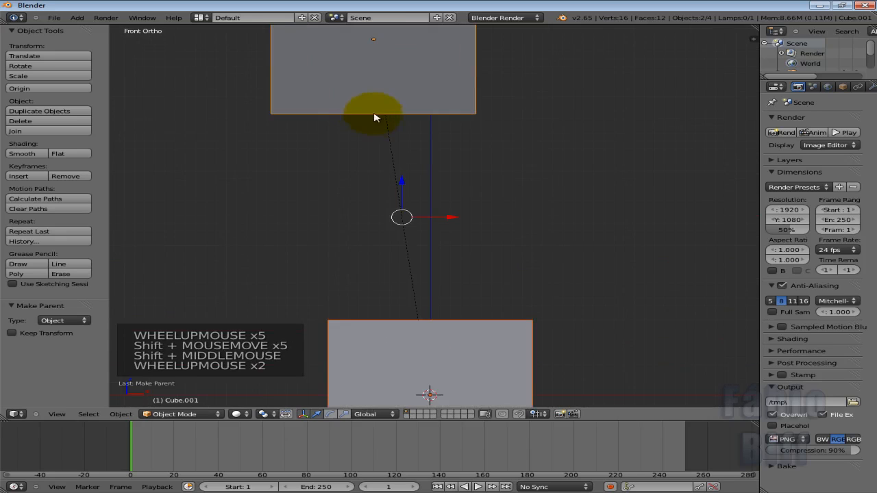
pyautogui.scroll(-7, 404, 277)
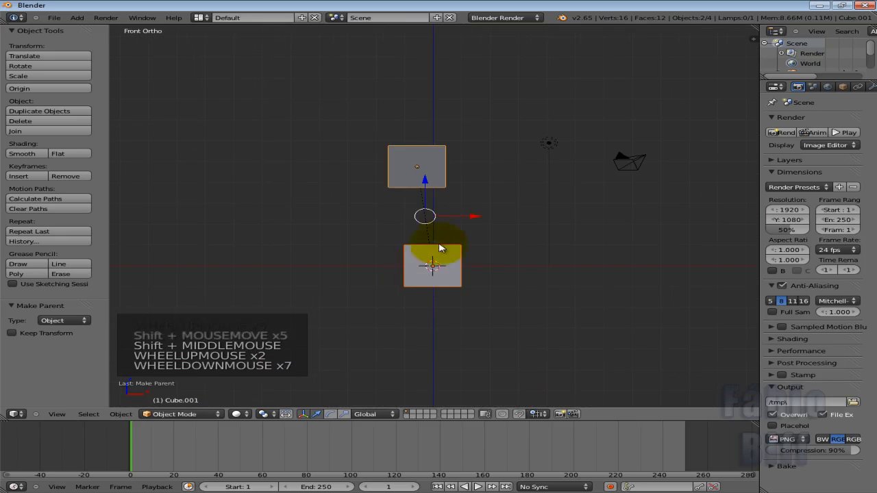
pyautogui.scroll(-2, 454, 295)
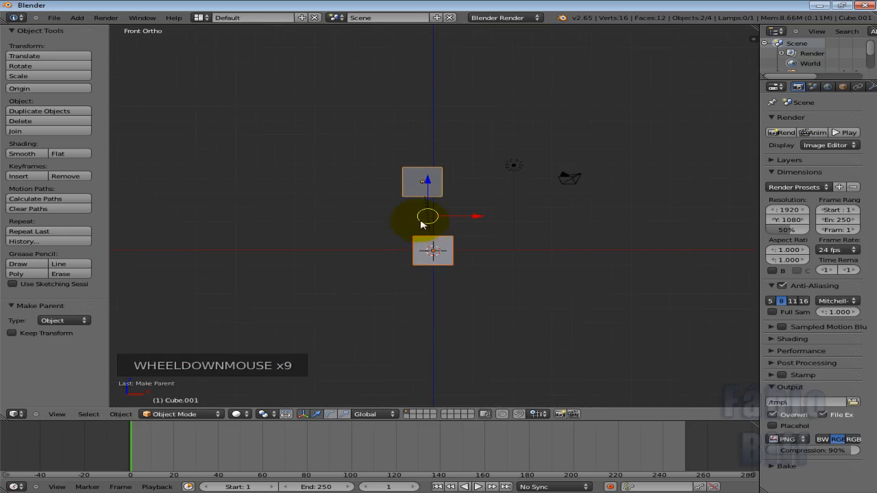
pyautogui.rightClick(422, 171)
pyautogui.press('g')
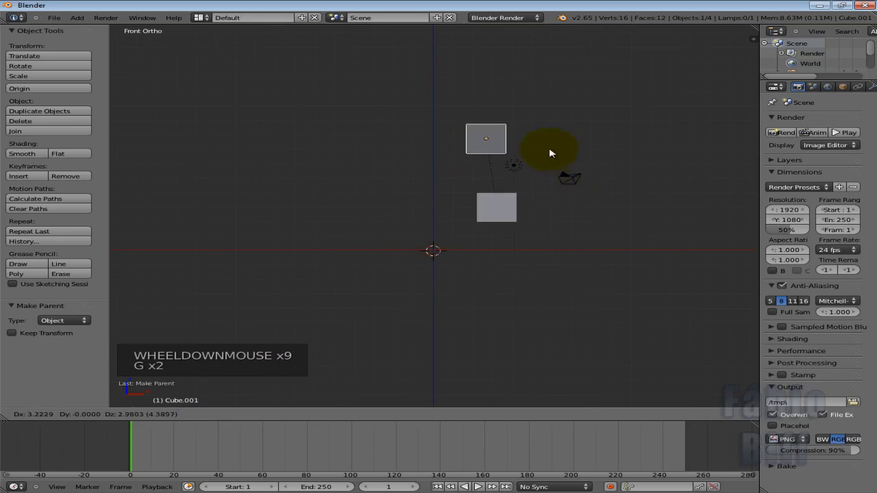
pyautogui.click(407, 166)
# Step: Try rotating and scaling the upper parent cube, then cancel the transform
pyautogui.press('r')
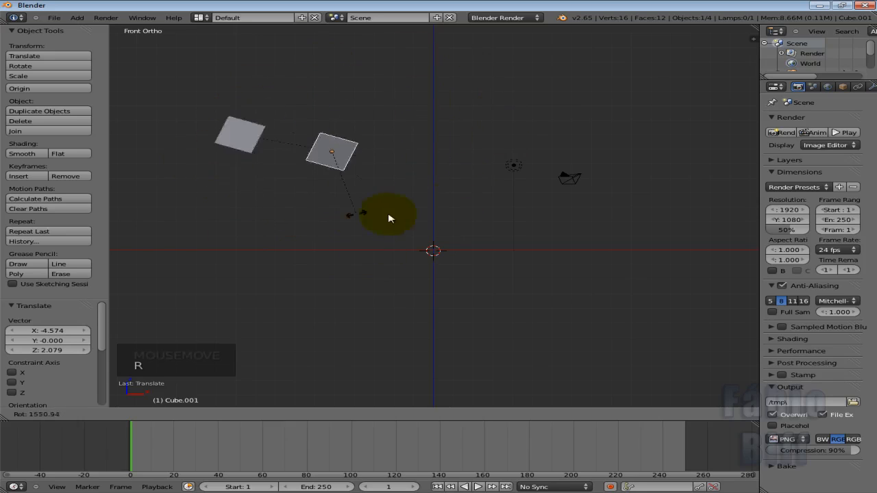
pyautogui.press('s')
pyautogui.press('s')
pyautogui.press('s')
pyautogui.press('s')
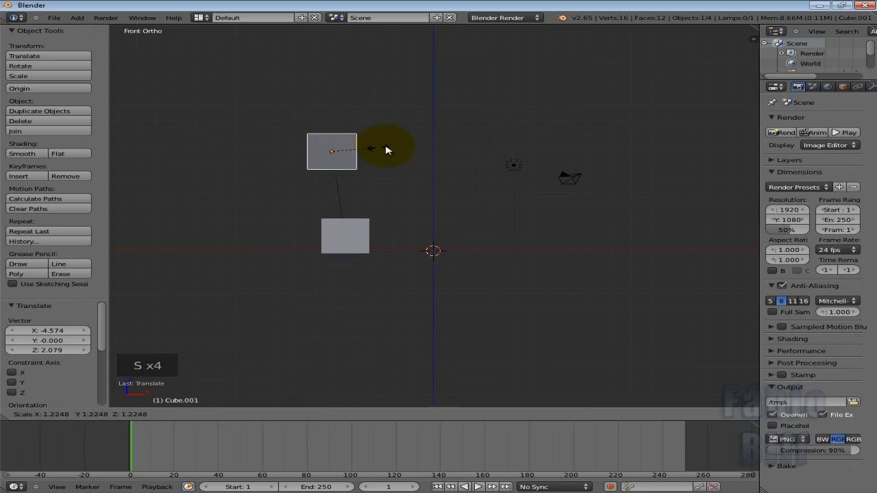
pyautogui.rightClick(384, 168)
# Step: Try moving and scaling the lower child cube on its own, cancelling both transforms
pyautogui.rightClick(349, 229)
pyautogui.press('g')
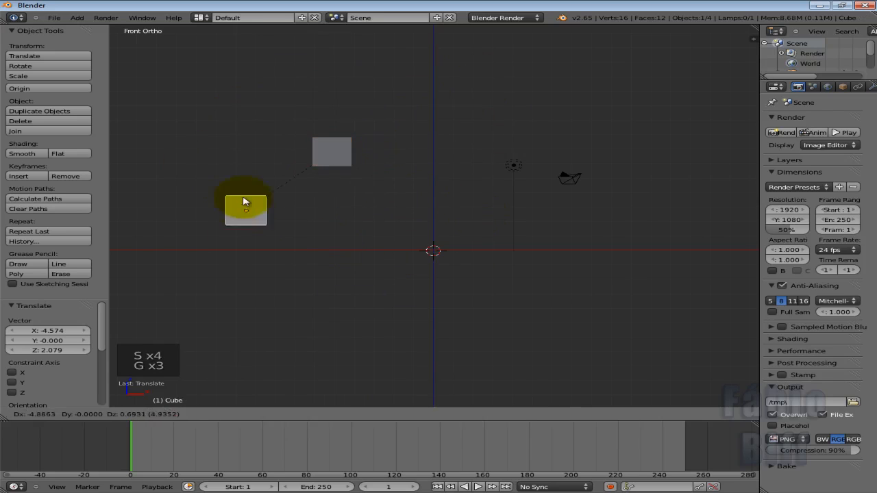
pyautogui.rightClick(354, 216)
pyautogui.press('s')
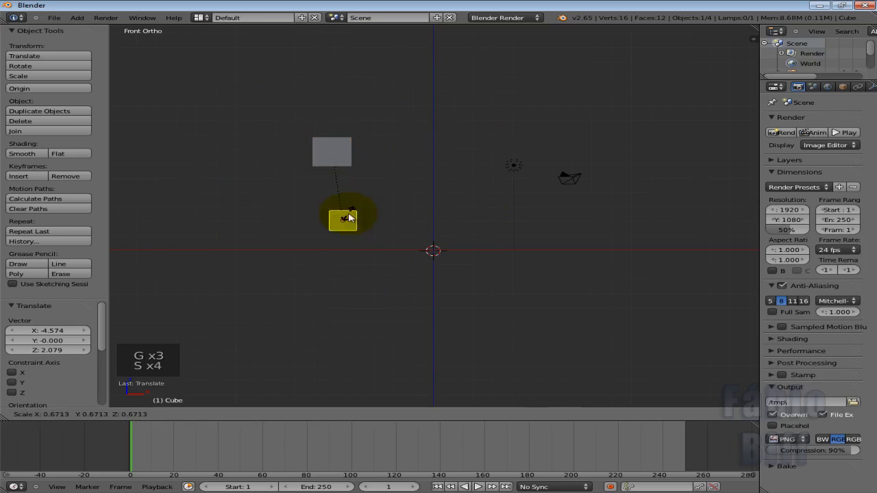
pyautogui.rightClick(359, 204)
# Step: Try moving the upper parent cube towards the Z axis, then cancel the move
pyautogui.rightClick(332, 152)
pyautogui.press('g')
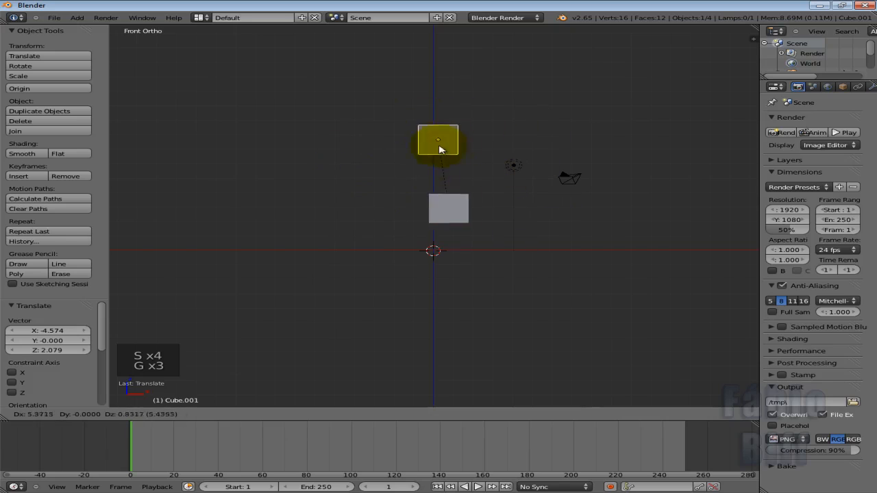
pyautogui.rightClick(435, 159)
# Step: Add a Bezier curve at the origin and rotate it around the X axis
pyautogui.hotkey('shift', 'a')
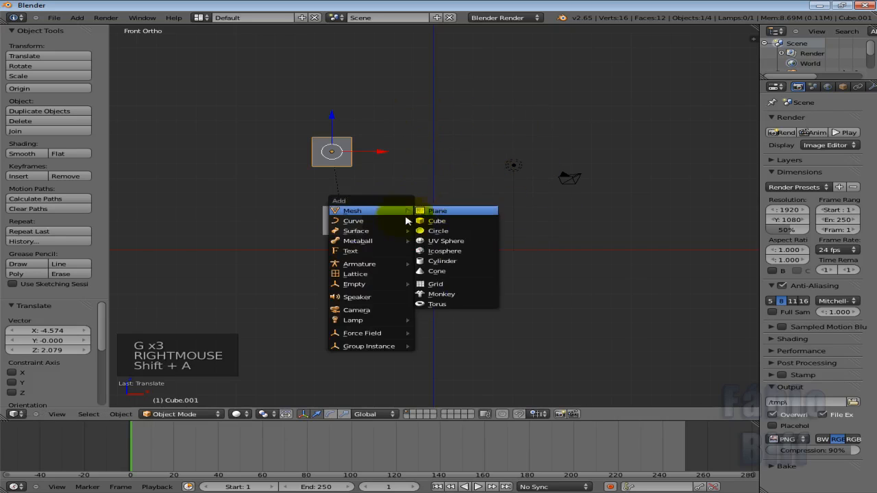
pyautogui.moveTo(391, 221)
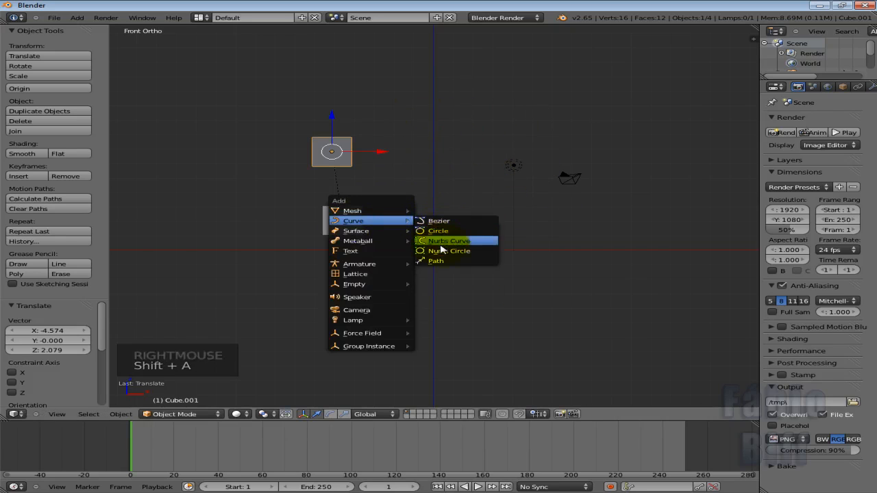
pyautogui.click(439, 221)
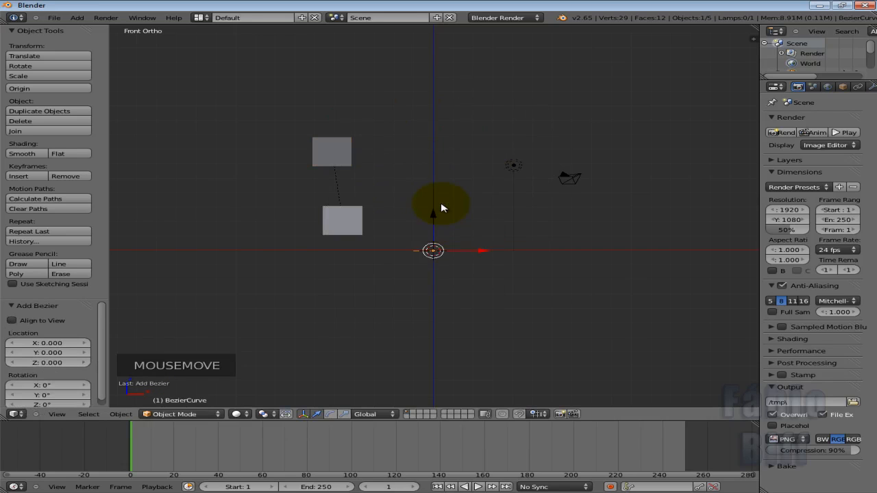
pyautogui.press('r')
pyautogui.press('x')
pyautogui.click(445, 270)
# Step: Scale the Bezier curve by about 1.24 overall and 7.33 along Z, and move it about -0.69 in X and 4.78 in Z
pyautogui.press('s')
pyautogui.click(518, 210)
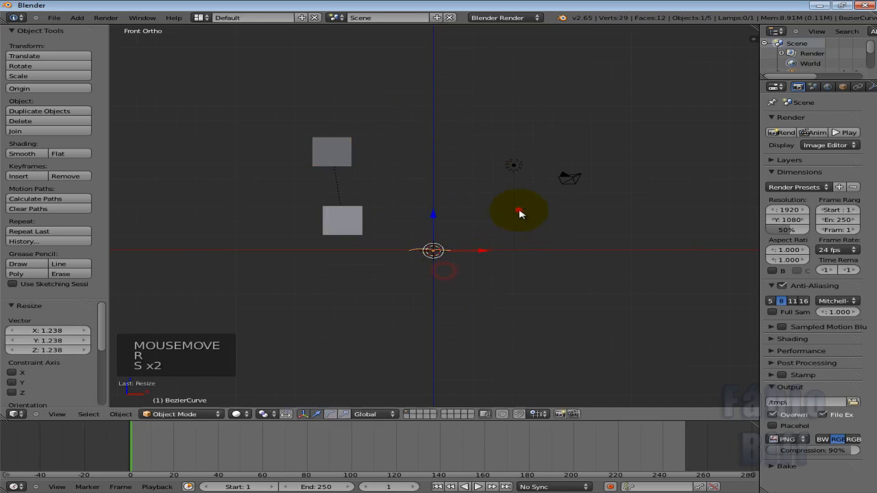
pyautogui.press('s')
pyautogui.press('z')
pyautogui.click(584, 79)
pyautogui.press('g')
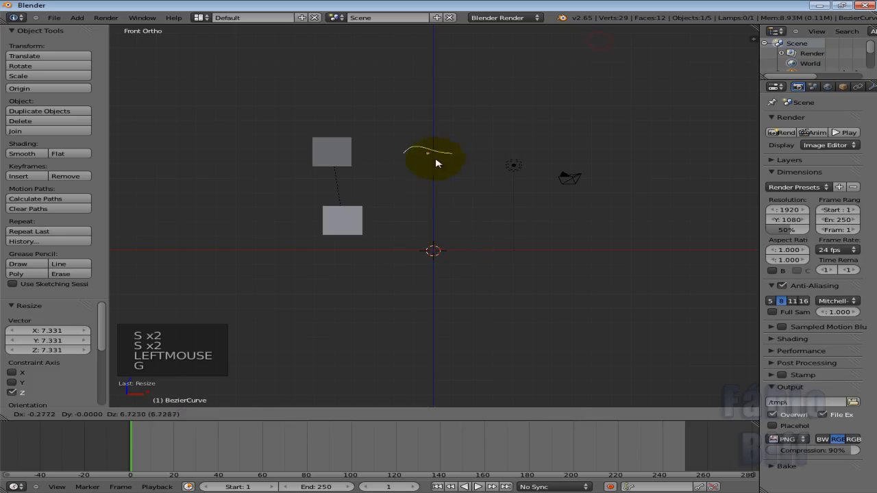
pyautogui.click(447, 192)
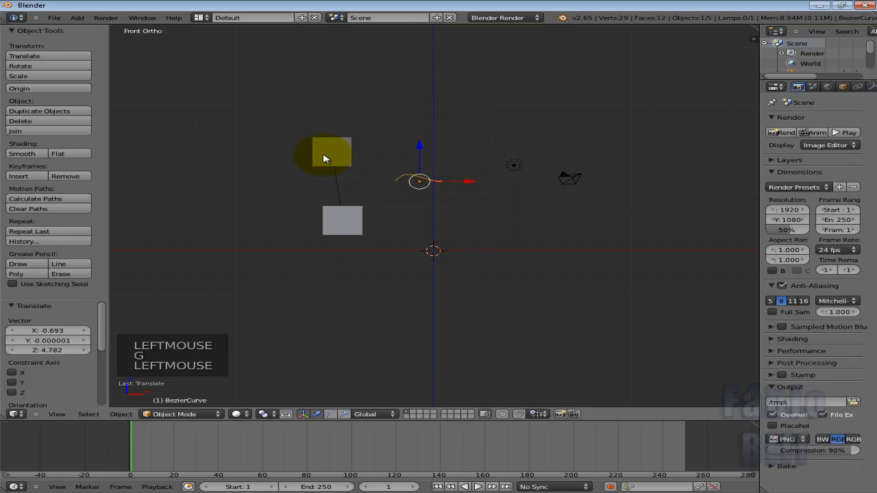
# Step: Parent the Bezier curve to the upper cube using the Object parent type
pyautogui.keyDown('shift'); pyautogui.rightClick(344, 154); pyautogui.keyUp('shift')
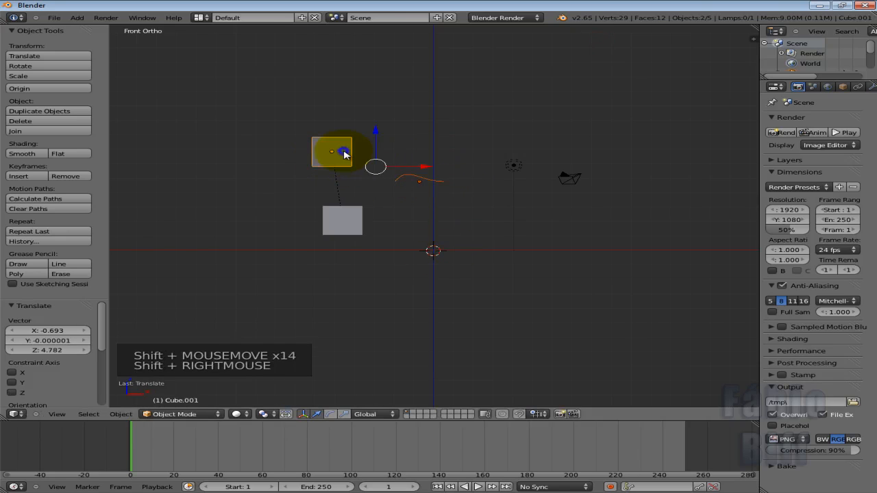
pyautogui.hotkey('ctrl', 'p')
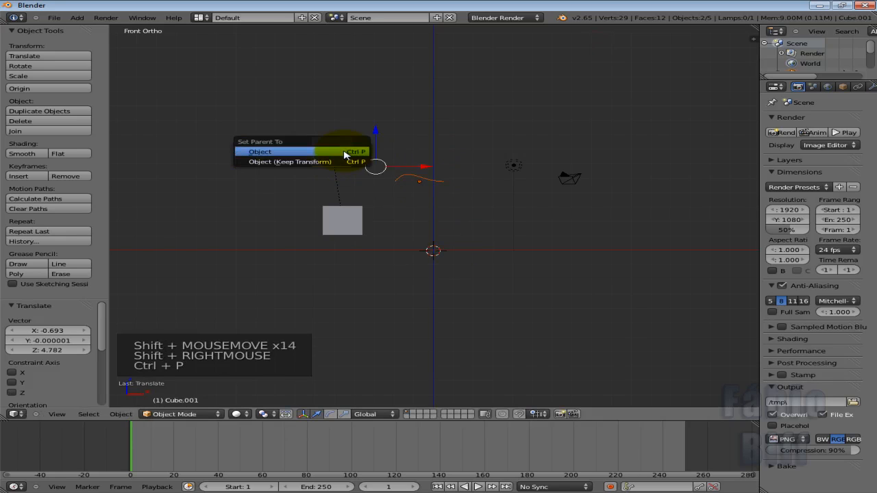
pyautogui.click(306, 155)
# Step: Move the Bezier curve about 1.63 in X and 0.17 in Z
pyautogui.rightClick(417, 184)
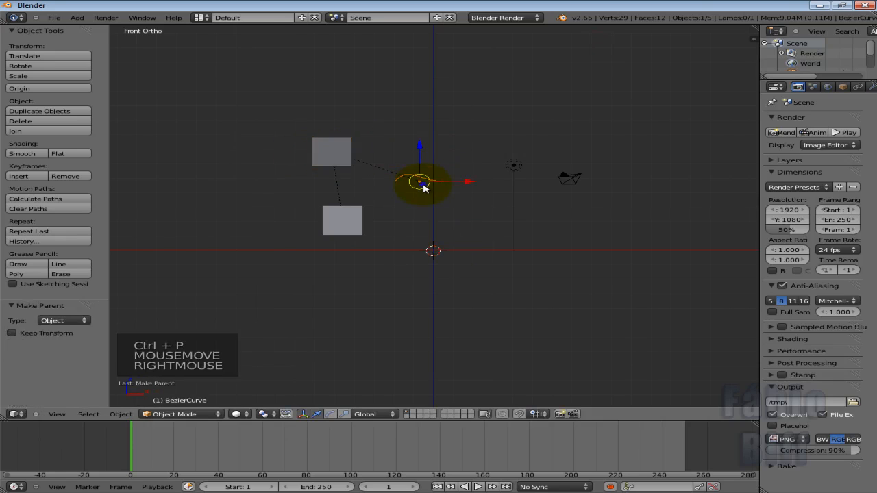
pyautogui.press('g')
pyautogui.press('g')
pyautogui.click(457, 184)
# Step: Try rotating the upper parent cube with its children, then cancel the rotation
pyautogui.rightClick(344, 149)
pyautogui.press('r')
pyautogui.press('r')
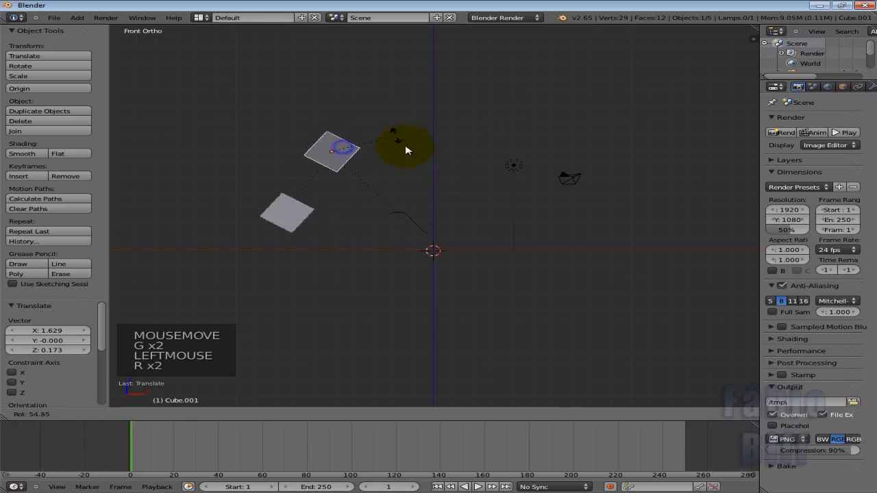
pyautogui.rightClick(435, 176)
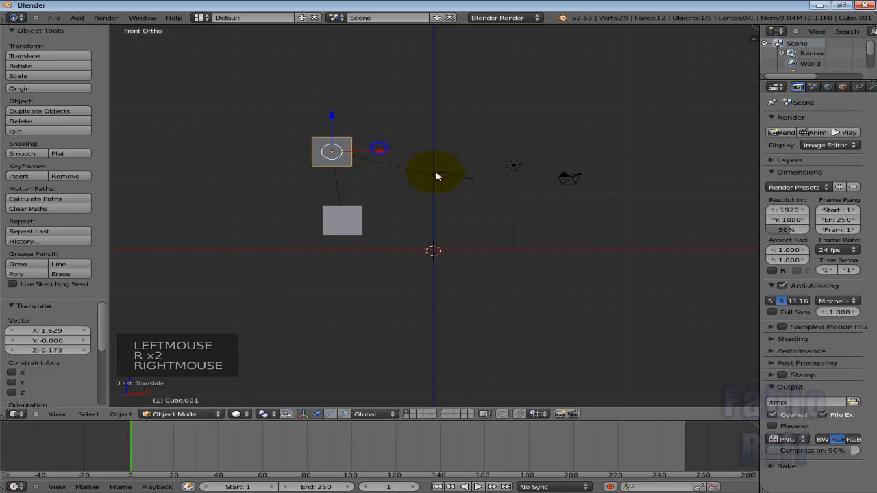
# Step: Move the Bezier curve about -0.38 in X and 0.90 in Z
pyautogui.rightClick(434, 179)
pyautogui.press('g')
pyautogui.press('g')
pyautogui.press('g')
pyautogui.click(427, 166)
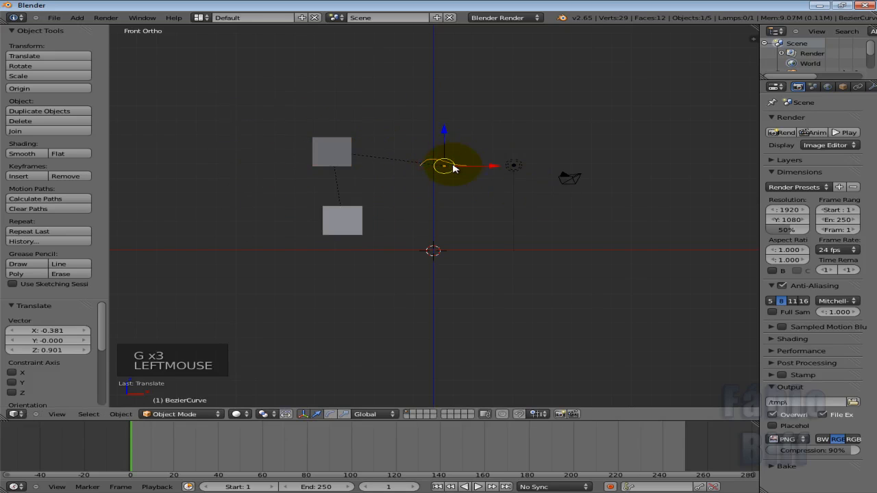
# Step: Parent the Bezier curve to the lower cube using the Object parent type
pyautogui.click(326, 227)
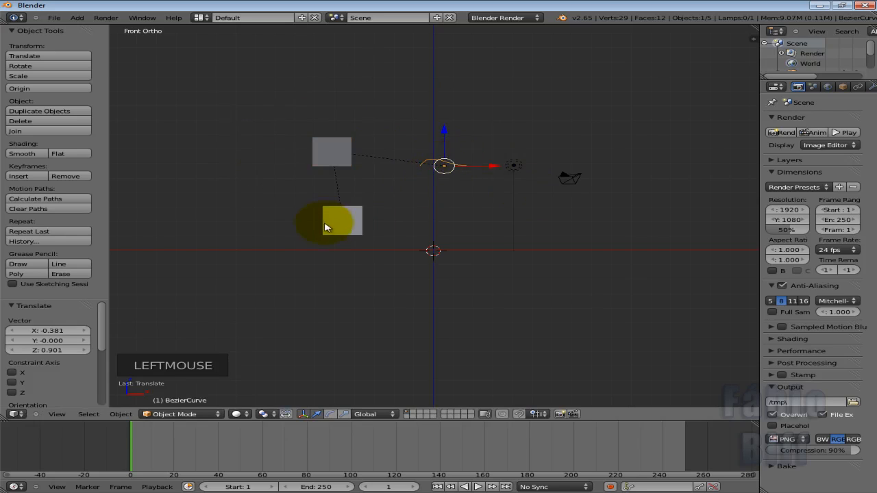
pyautogui.keyDown('shift'); pyautogui.rightClick(357, 213); pyautogui.keyUp('shift')
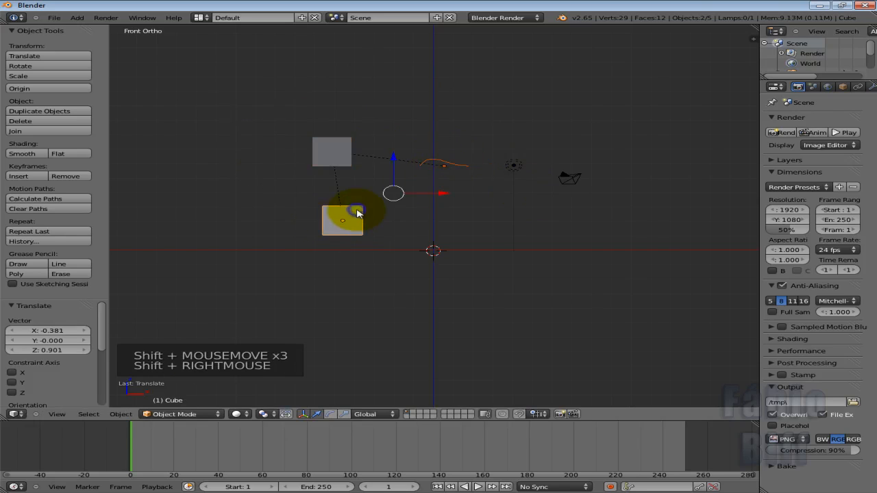
pyautogui.hotkey('ctrl', 'p')
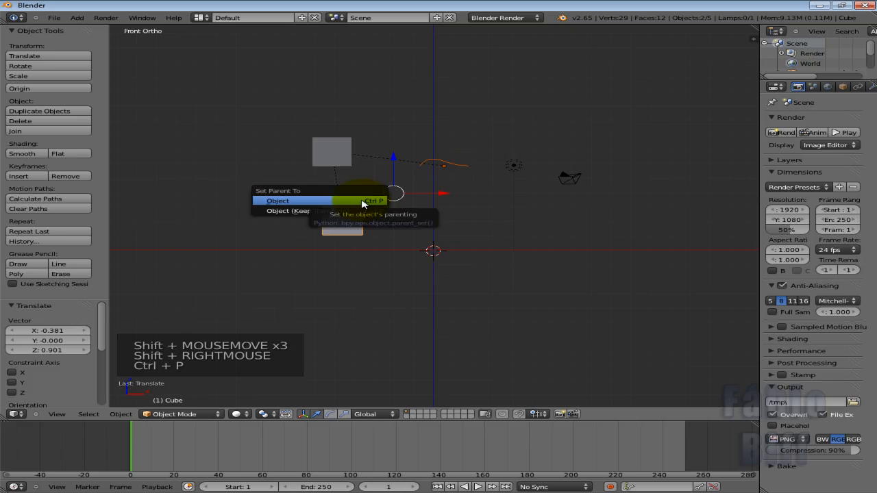
pyautogui.click(362, 200)
# Step: Try moving the Bezier curve and the lower cube separately to test their parent-child relationship
pyautogui.rightClick(446, 176)
pyautogui.press('g')
pyautogui.press('g')
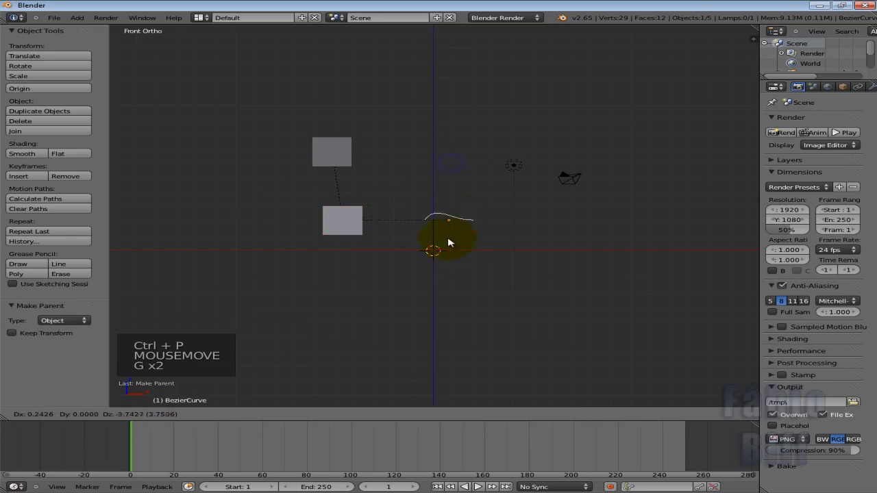
pyautogui.rightClick(487, 223)
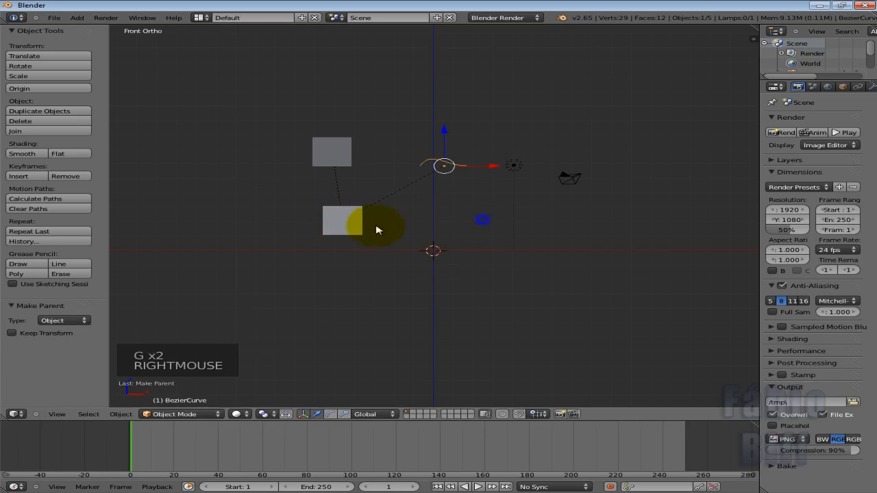
pyautogui.rightClick(358, 222)
pyautogui.press('g')
pyautogui.rightClick(421, 245)
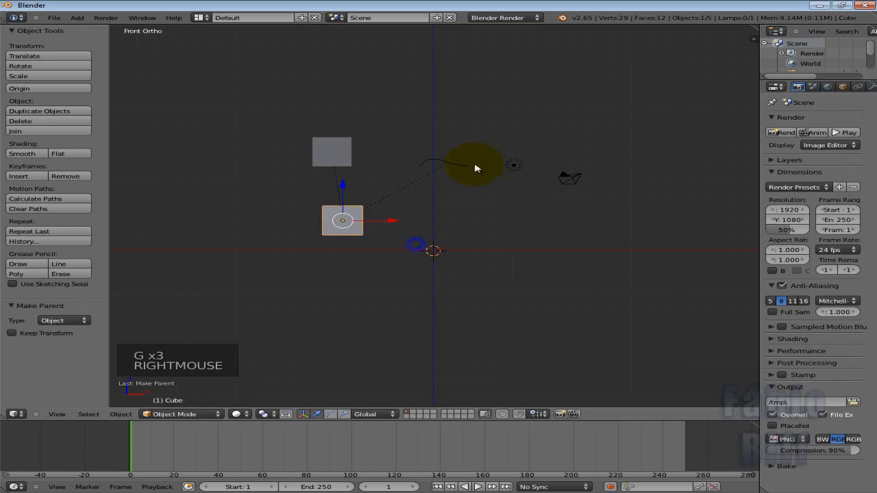
# Step: Move the Bezier curve about -0.76 in X and -6.20 in Z
pyautogui.rightClick(477, 171)
pyautogui.press('g')
pyautogui.click(445, 254)
# Step: Move the lower cube with its child curve about 2.01 in X and 0.76 in Z
pyautogui.rightClick(349, 220)
pyautogui.press('g')
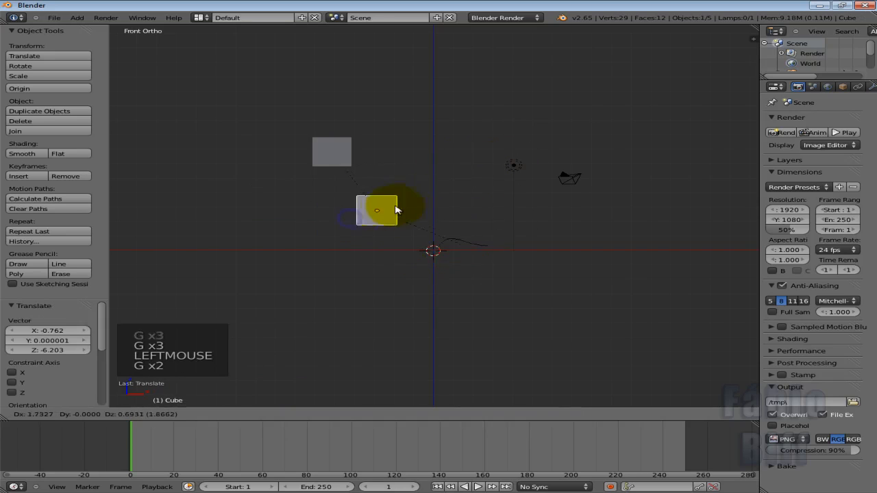
pyautogui.click(389, 209)
# Step: Try moving the upper cube to test how the whole chain of children follows it
pyautogui.rightClick(352, 158)
pyautogui.press('g')
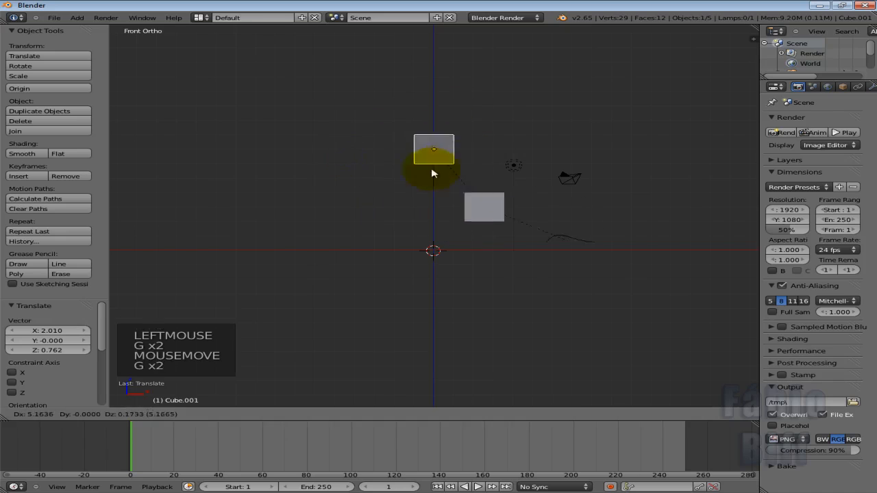
pyautogui.rightClick(392, 131)
# Step: Add a Ball metaball and move it about -6.93 in X and -0.52 in Z
pyautogui.hotkey('shift', 'a')
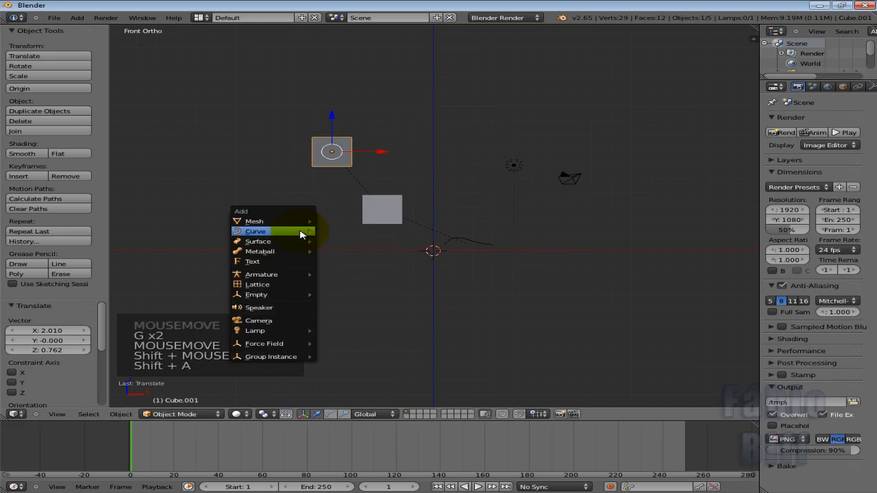
pyautogui.moveTo(290, 251)
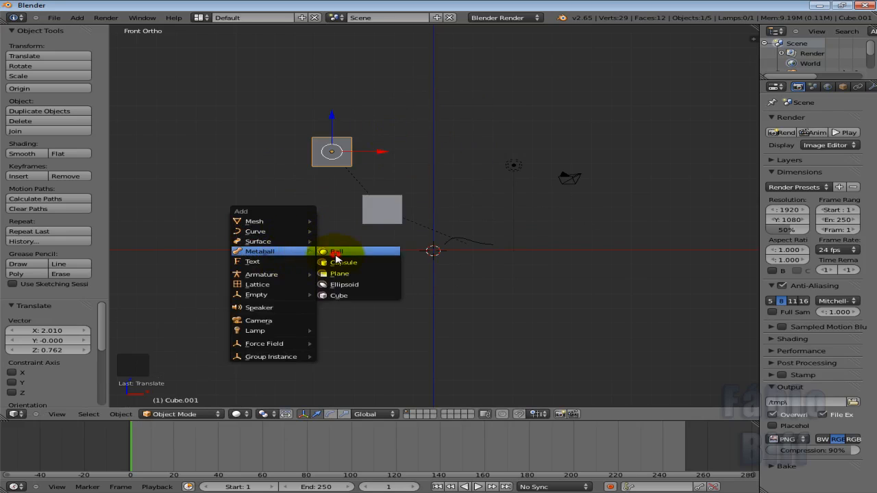
pyautogui.click(335, 252)
pyautogui.press('g')
pyautogui.click(267, 256)
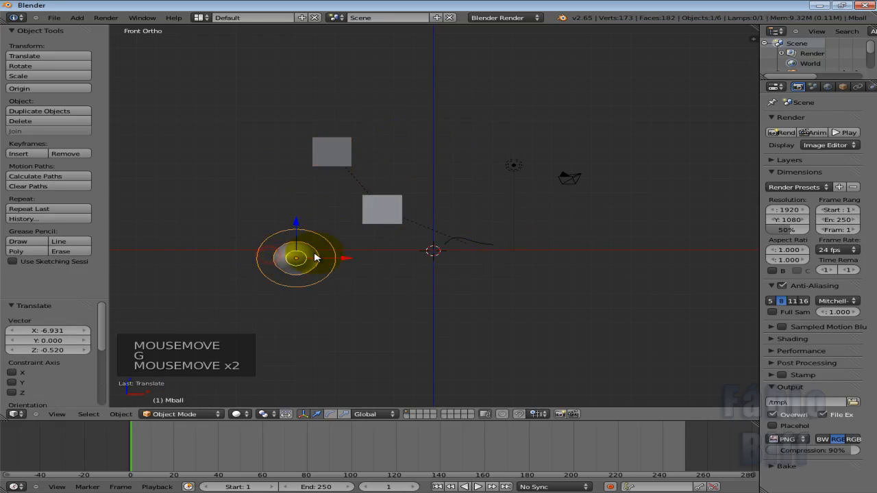
# Step: Parent the metaball to the lower cube using the Object parent type
pyautogui.keyDown('shift'); pyautogui.rightClick(382, 209); pyautogui.keyUp('shift')
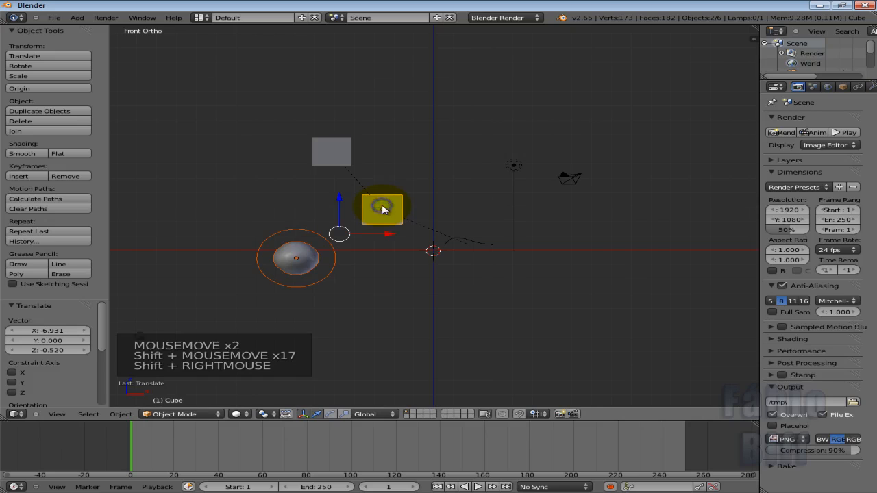
pyautogui.hotkey('ctrl', 'p')
pyautogui.click(384, 205)
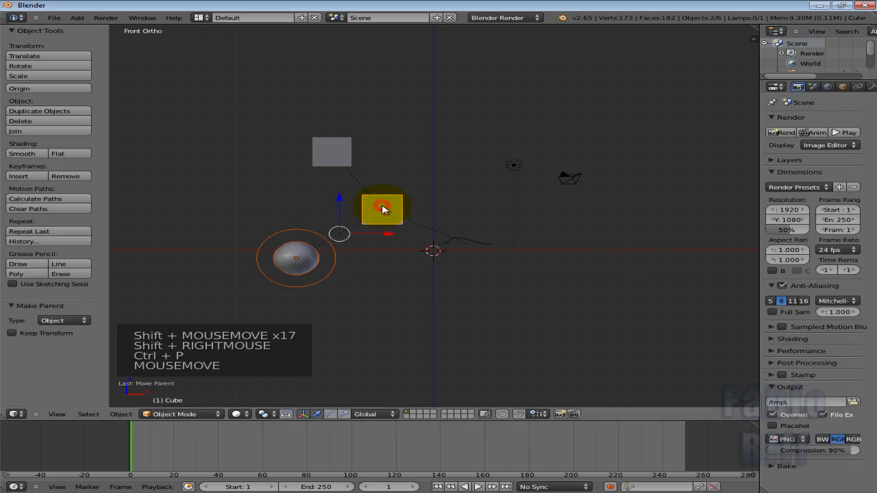
# Step: Try moving the lower cube, the metaball and the Bezier curve separately to test the parenting
pyautogui.rightClick(371, 211)
pyautogui.press('g')
pyautogui.rightClick(352, 205)
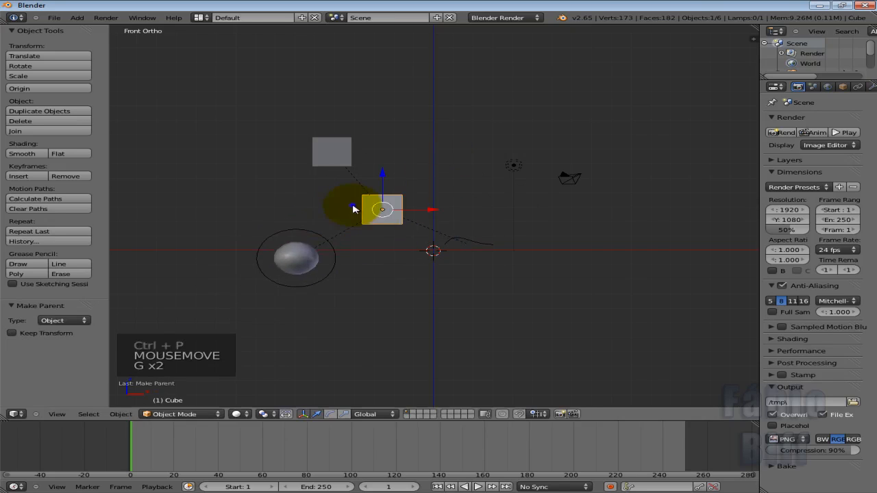
pyautogui.rightClick(278, 240)
pyautogui.press('g')
pyautogui.rightClick(301, 220)
pyautogui.rightClick(473, 242)
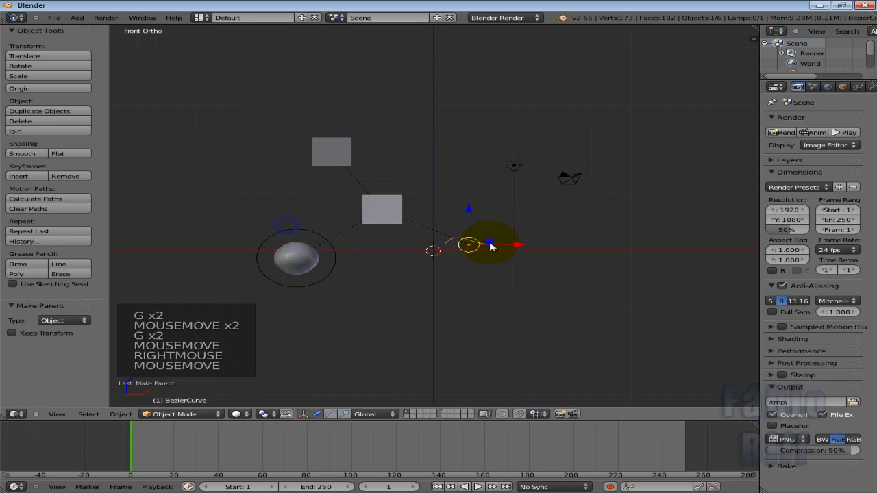
pyautogui.press('g')
pyautogui.rightClick(438, 258)
# Step: Parent the Bezier curve to the metaball using the Object parent type
pyautogui.rightClick(479, 249)
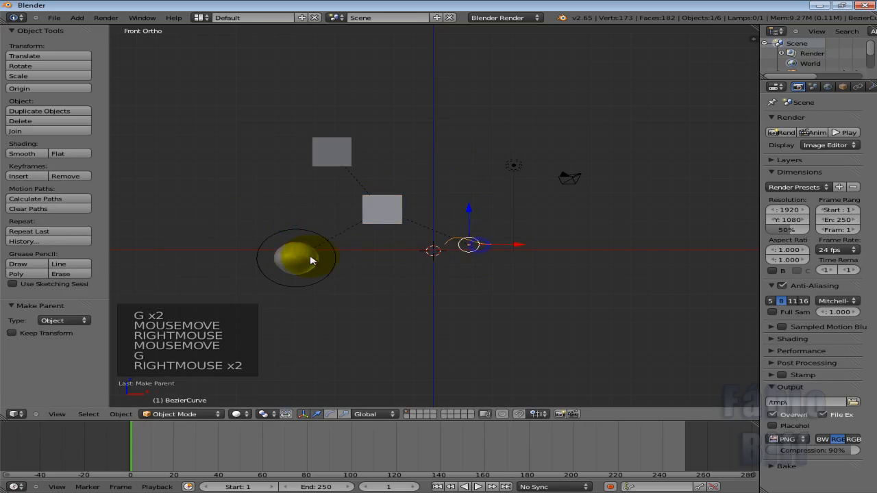
pyautogui.keyDown('shift'); pyautogui.rightClick(299, 258); pyautogui.keyUp('shift')
pyautogui.hotkey('ctrl', 'p')
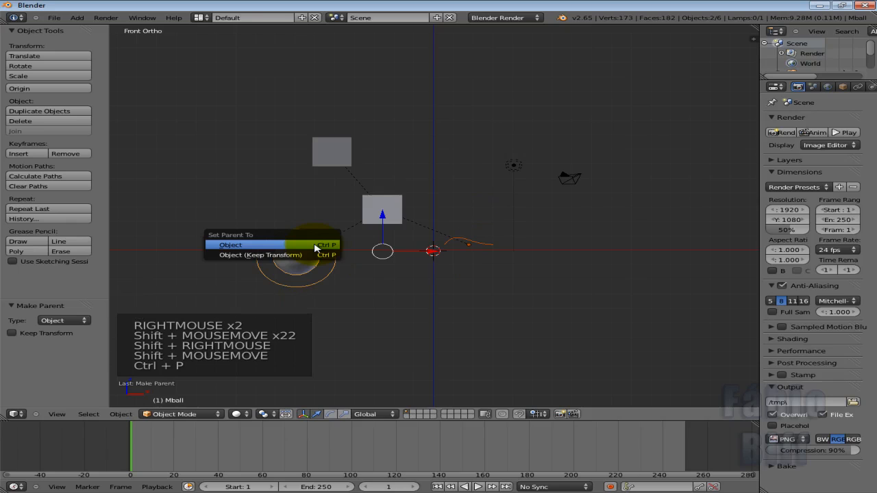
pyautogui.click(315, 245)
# Step: Move the Bezier curve about -0.97 in X and -2.46 in Z
pyautogui.rightClick(434, 258)
pyautogui.press('g')
pyautogui.press('g')
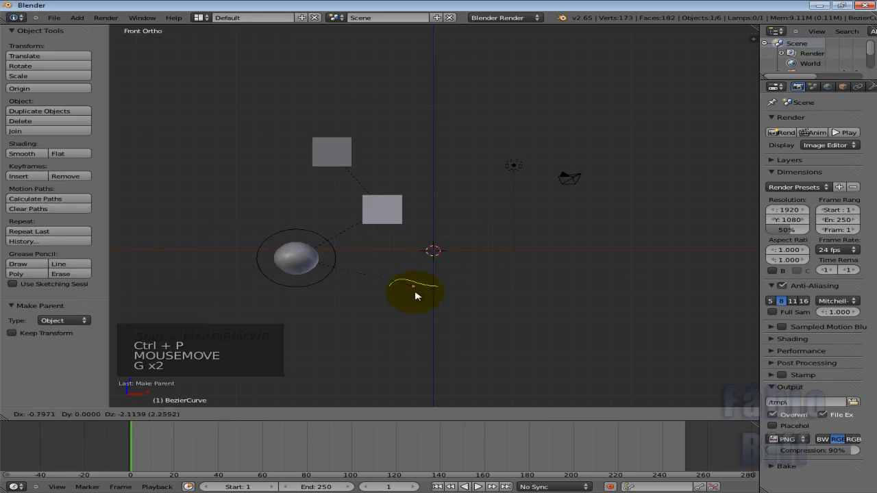
pyautogui.click(407, 291)
# Step: Try moving the metaball and the lower cube separately to test how their children follow
pyautogui.rightClick(339, 266)
pyautogui.press('g')
pyautogui.press('g')
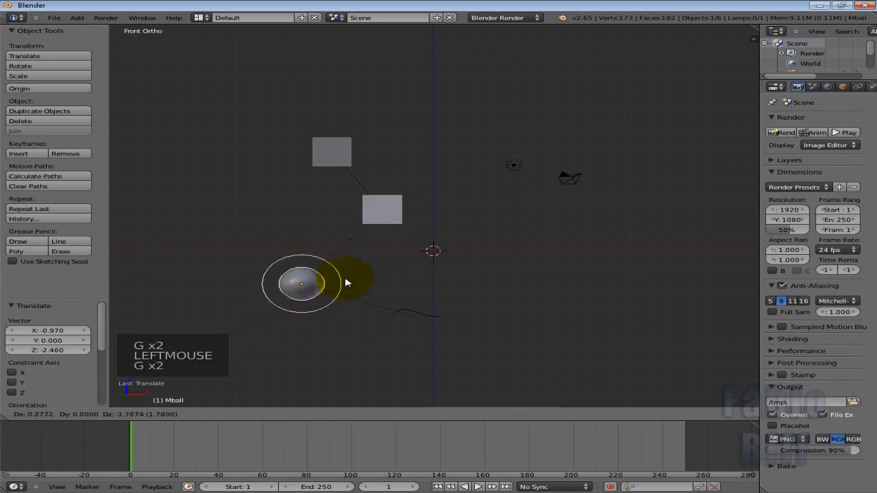
pyautogui.rightClick(388, 222)
pyautogui.rightClick(387, 220)
pyautogui.press('g')
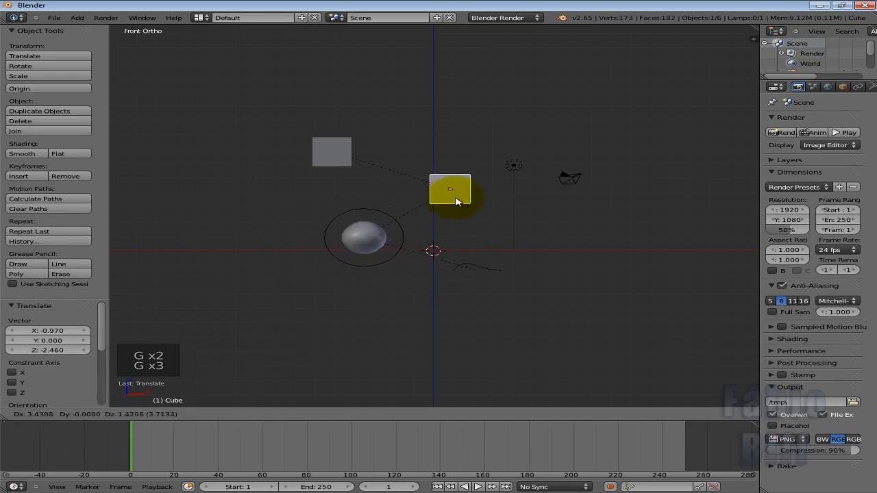
pyautogui.rightClick(356, 188)
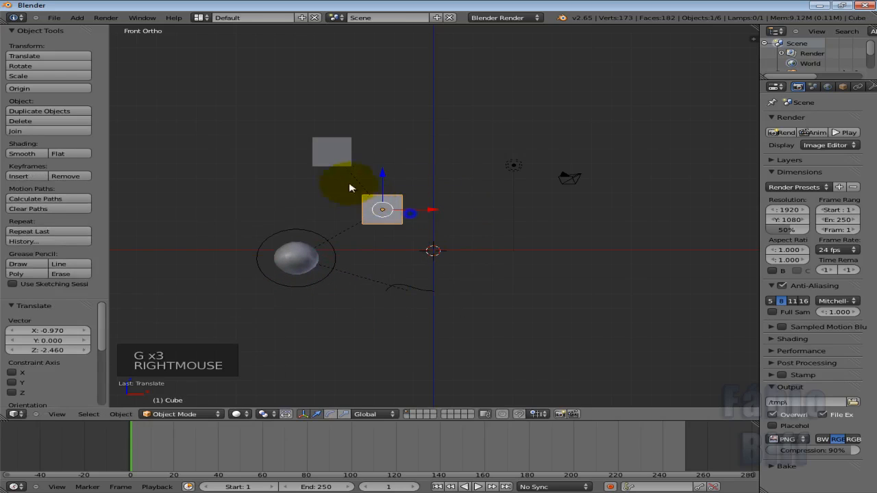
# Step: Move the upper cube with all its children about 1.91 in X and 3.33 in Z
pyautogui.rightClick(349, 171)
pyautogui.press('g')
pyautogui.click(393, 118)
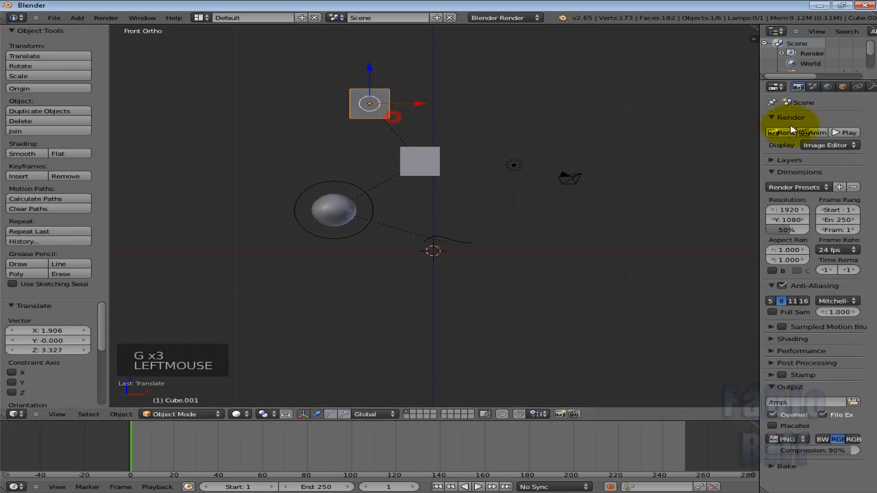
# Step: Enlarge the Outliner and expand Cube.001, Cube and Mball to show the parenting hierarchy
pyautogui.moveTo(784, 81); pyautogui.dragTo(783, 171)
pyautogui.moveTo(760, 117); pyautogui.dragTo(614, 117)
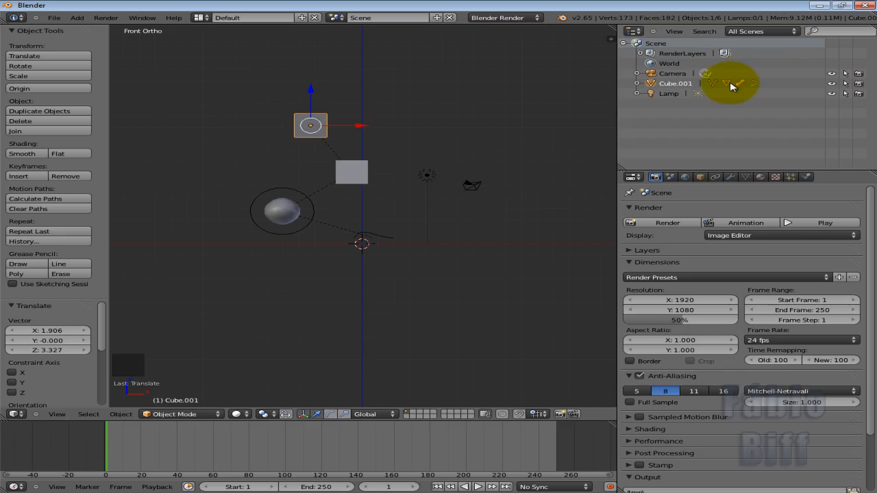
pyautogui.click(637, 84)
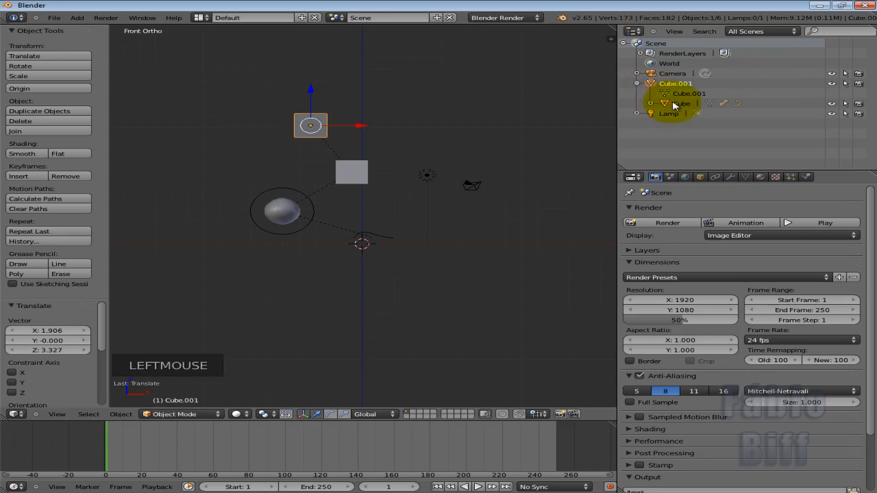
pyautogui.click(684, 104)
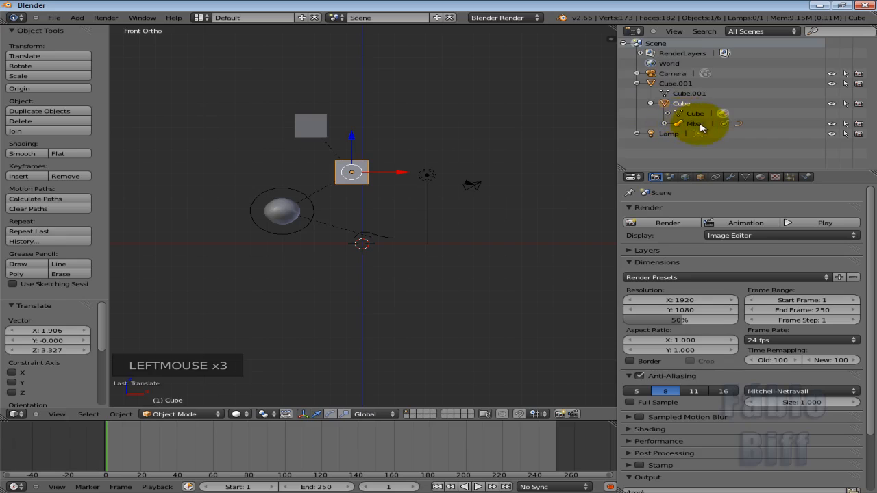
pyautogui.click(696, 124)
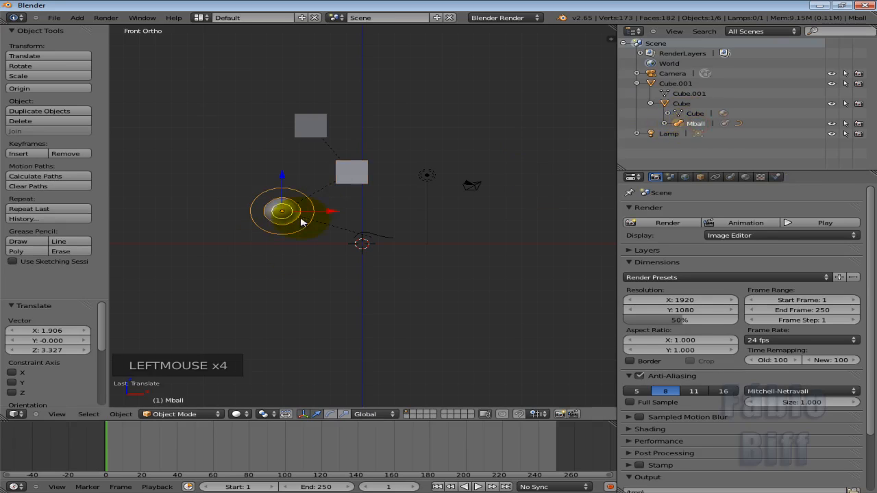
pyautogui.click(663, 124)
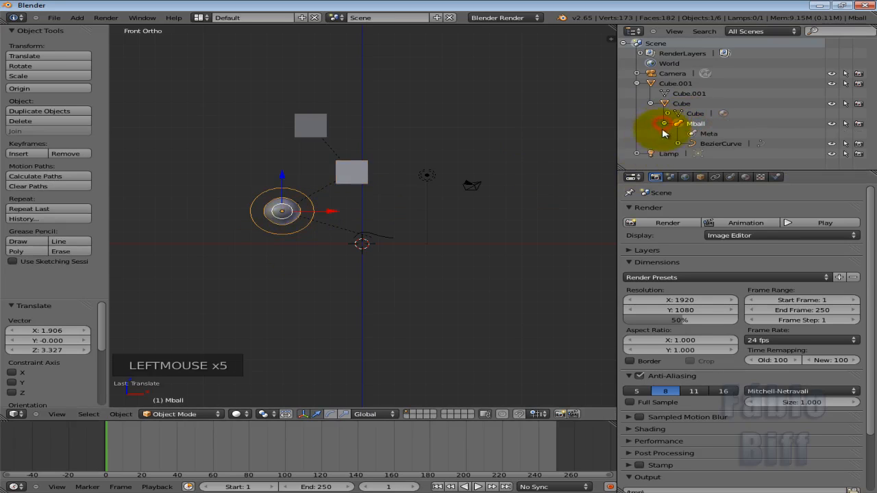
# Step: Select BezierCurve in the Outliner and move it about -0.82 in X and -1.55 in Z
pyautogui.click(714, 144)
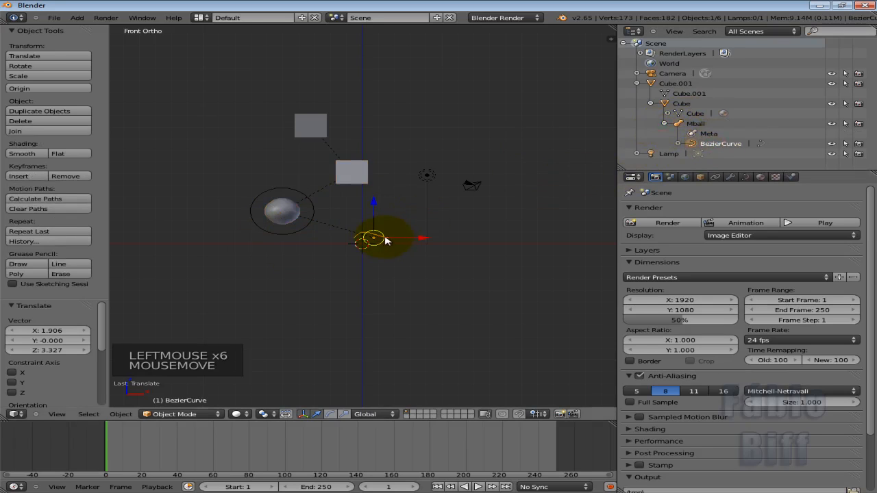
pyautogui.press('g')
pyautogui.click(372, 259)
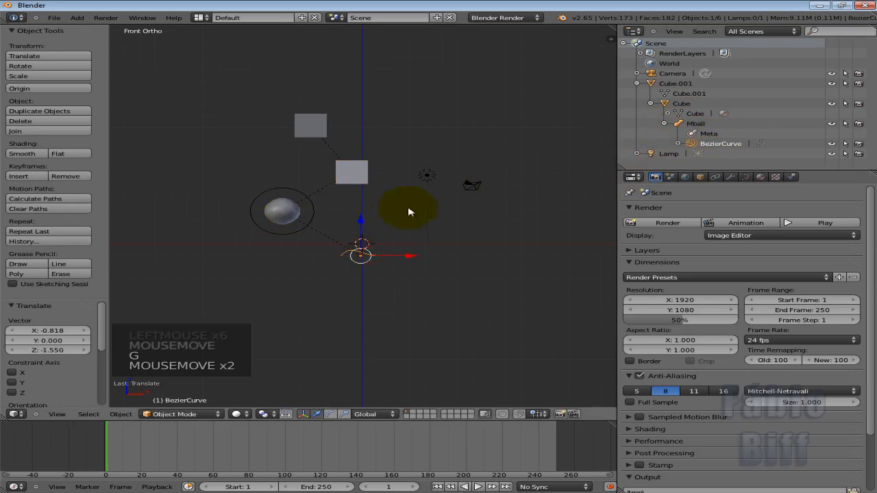
# Step: Reparent the Bezier curve from the metaball to the lower cube using the Object parent type
pyautogui.keyDown('shift'); pyautogui.rightClick(357, 178); pyautogui.keyUp('shift')
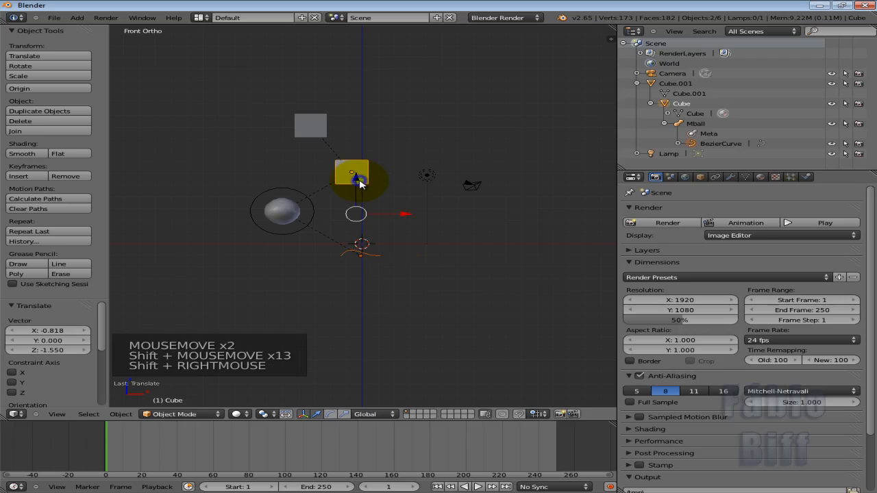
pyautogui.hotkey('ctrl', 'p')
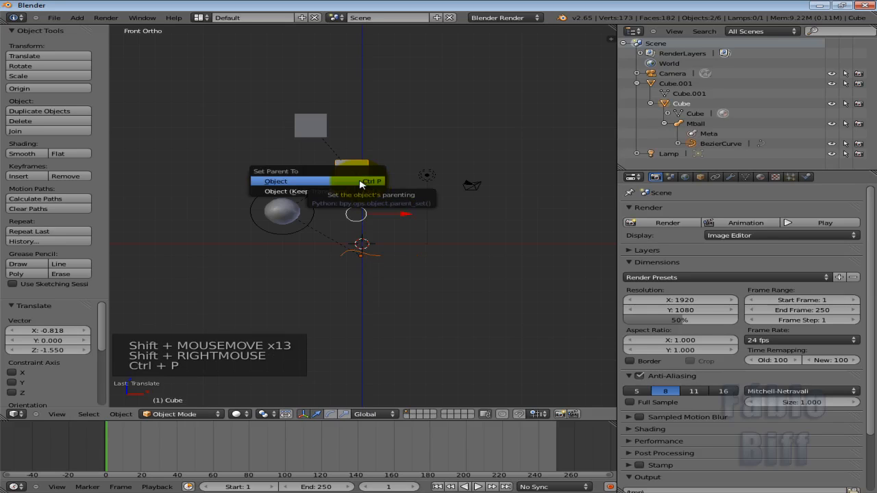
pyautogui.click(361, 184)
# Step: Move the Bezier curve about 4.22 in X and 6.97 in Z, and collapse Mball in the Outliner
pyautogui.rightClick(333, 294)
pyautogui.press('g')
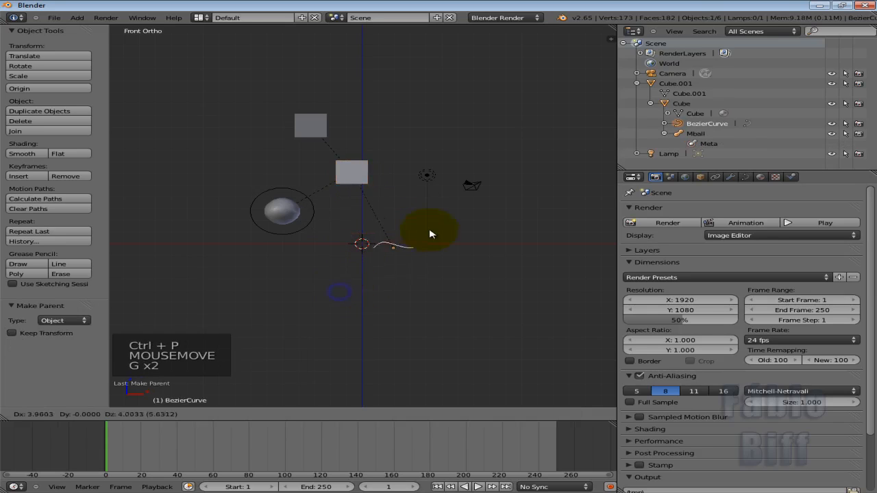
pyautogui.click(427, 207)
pyautogui.click(664, 133)
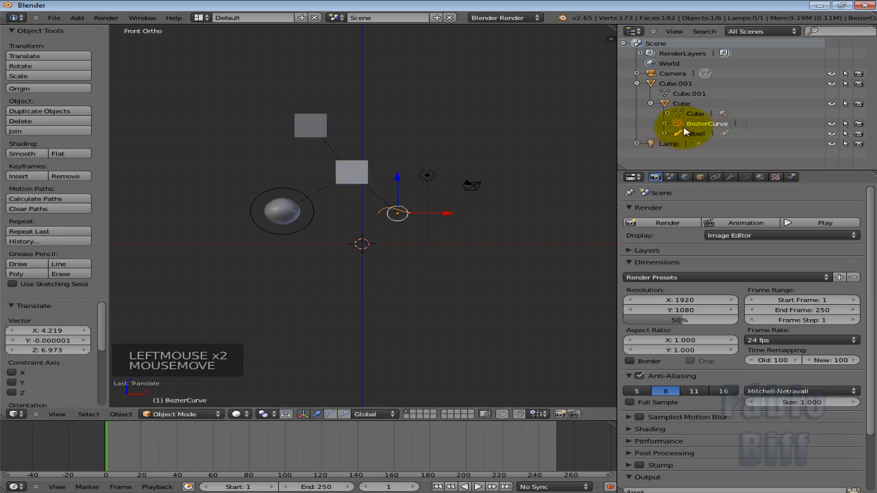
# Step: Move the lower cube with its two children about -3.27 in X and -0.13 in Z
pyautogui.rightClick(359, 181)
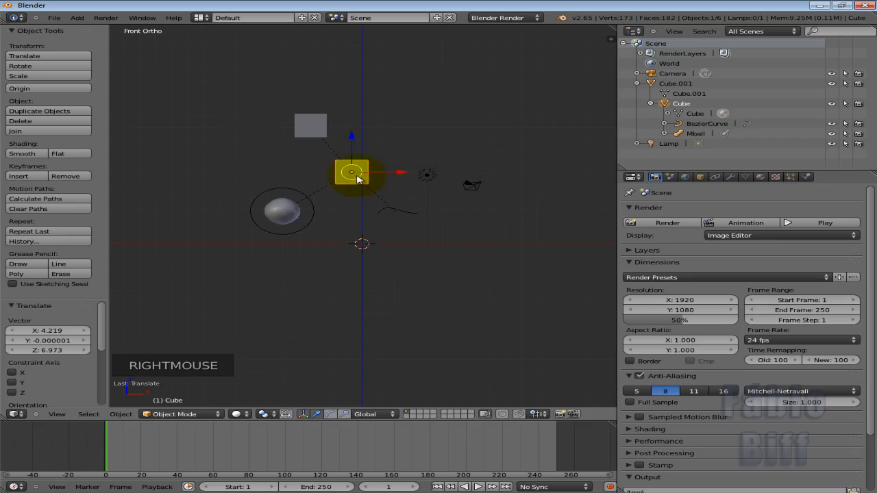
pyautogui.press('g')
pyautogui.click(316, 180)
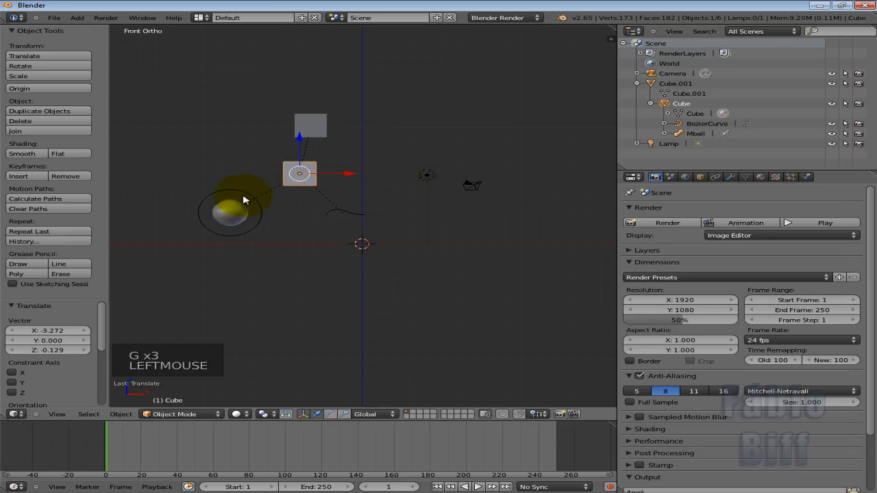
# Step: Reparent the metaball from the lower cube to the upper cube using the Object parent type
pyautogui.rightClick(232, 197)
pyautogui.keyDown('shift'); pyautogui.rightClick(310, 128); pyautogui.keyUp('shift')
pyautogui.hotkey('ctrl', 'p')
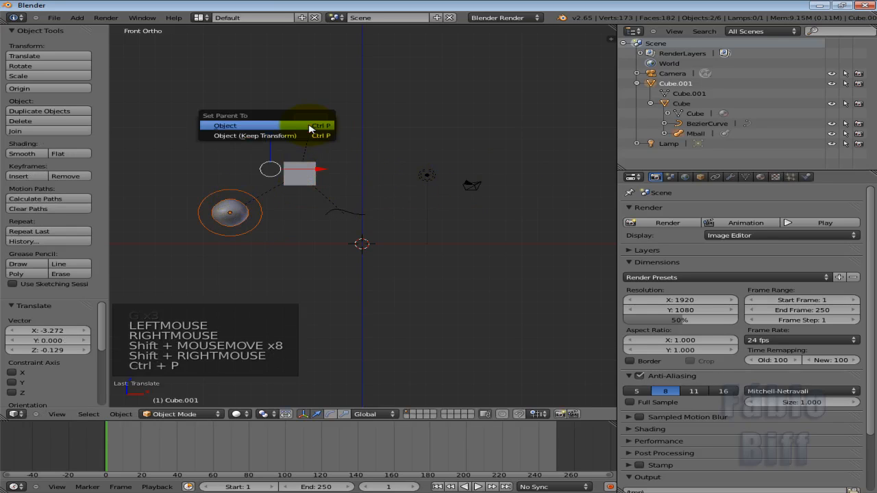
pyautogui.click(308, 126)
# Step: Move the lower cube a short way in positive X and slightly down, and the Bezier curve about 1.89 in X and 5.21 in Z
pyautogui.rightClick(317, 170)
pyautogui.press('g')
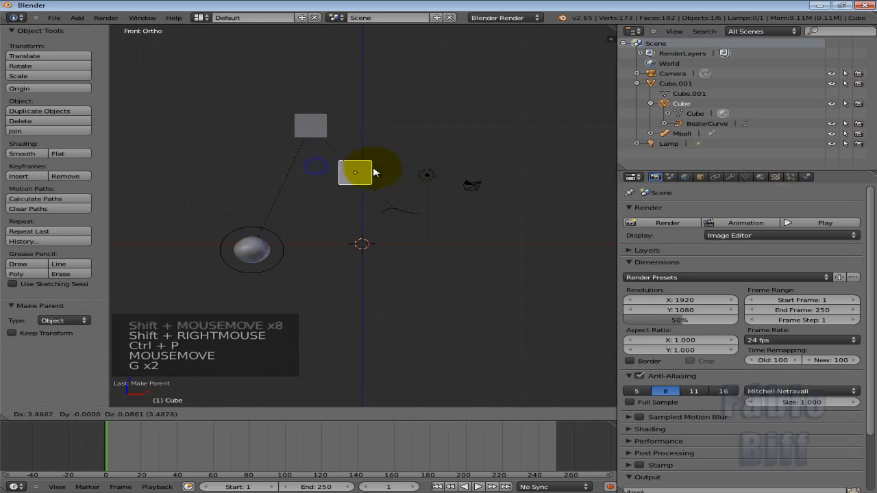
pyautogui.click(352, 179)
pyautogui.rightClick(384, 221)
pyautogui.press('g')
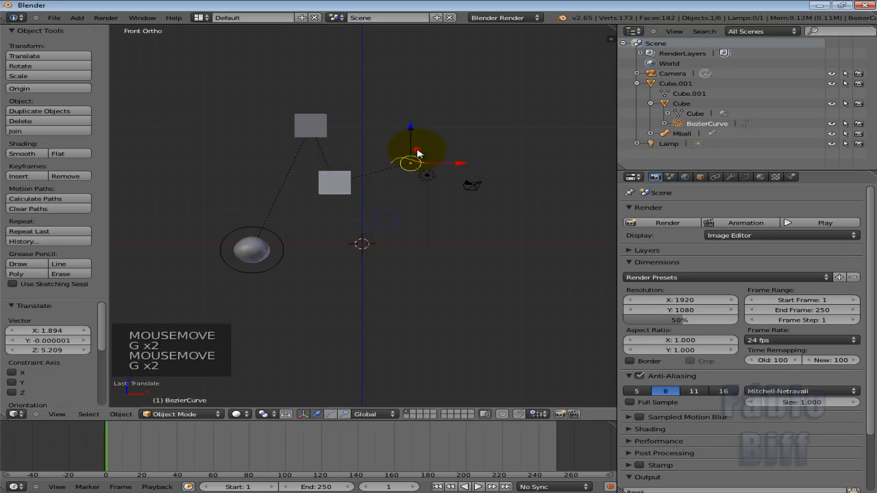
pyautogui.click(411, 157)
# Step: Reparent the Bezier curve from the lower cube to the upper cube using the Object parent type
pyautogui.keyDown('shift'); pyautogui.rightClick(325, 131); pyautogui.keyUp('shift')
pyautogui.hotkey('ctrl', 'p')
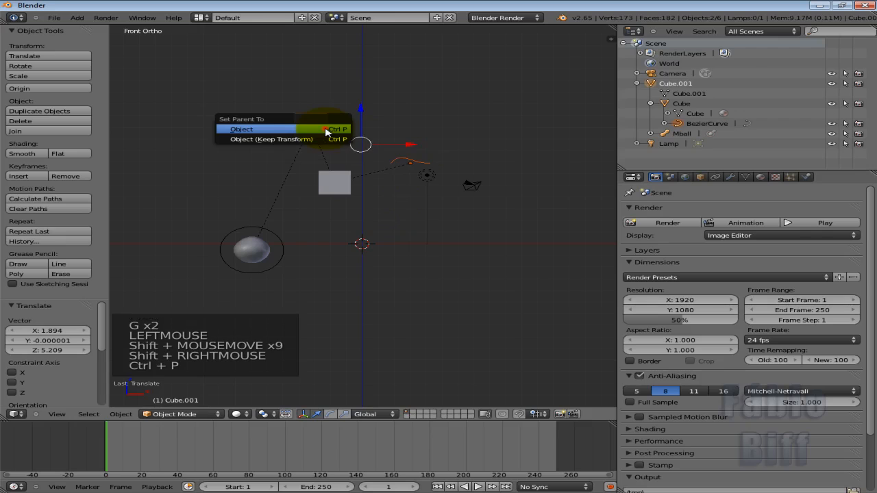
pyautogui.click(329, 131)
# Step: Move the upper cube with its three children about 0.95 in X and 1.21 in Z
pyautogui.rightClick(312, 127)
pyautogui.rightClick(319, 133)
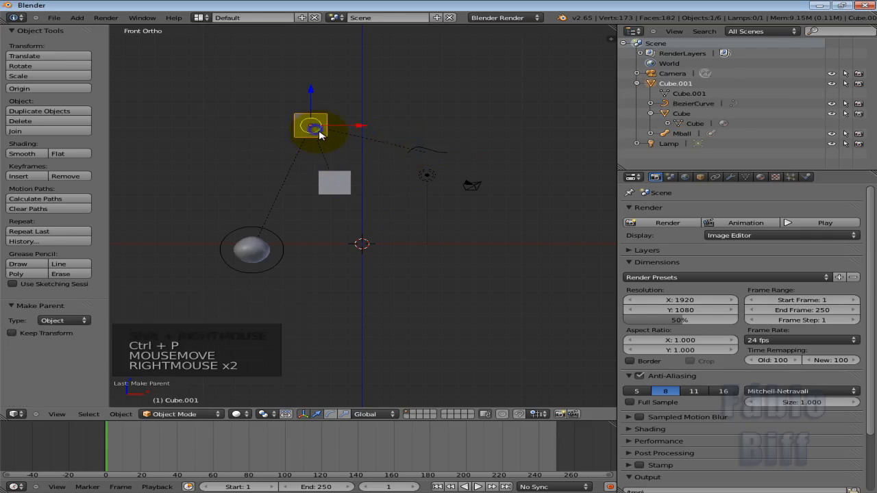
pyautogui.press('g')
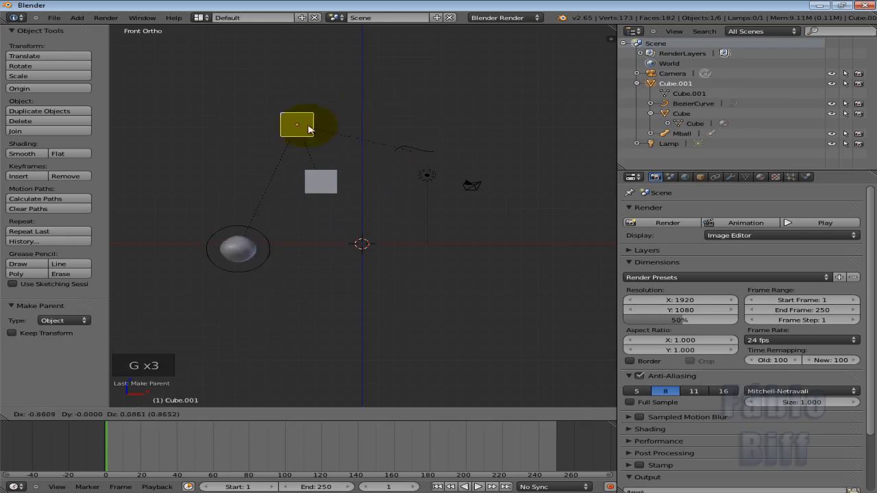
pyautogui.click(336, 120)
# Step: Move the metaball about -1.21 in X and 2.88 in Z, and the lower cube about -0.90 in X and -3.32 in Z
pyautogui.rightClick(286, 246)
pyautogui.press('g')
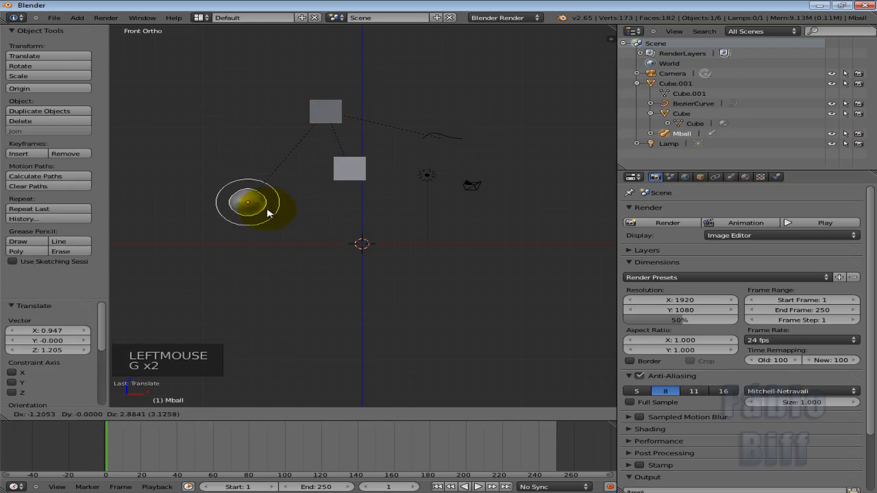
pyautogui.click(268, 213)
pyautogui.rightClick(356, 170)
pyautogui.press('g')
pyautogui.click(342, 205)
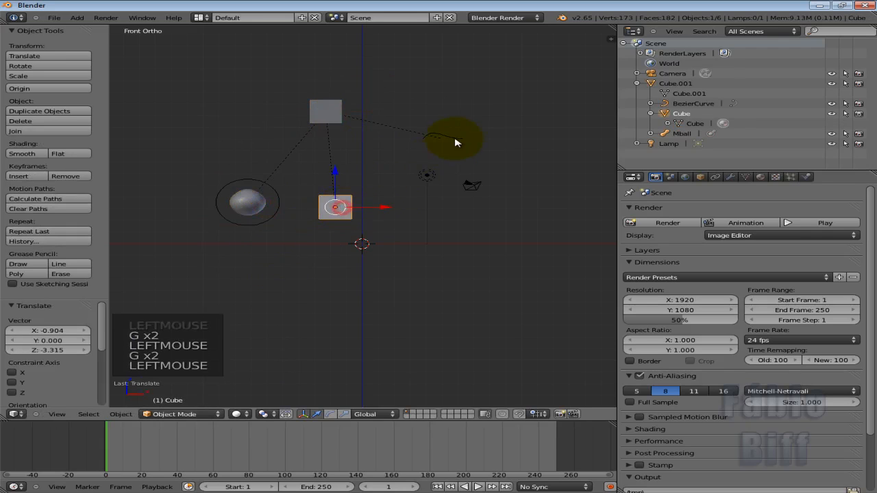
# Step: Move the Bezier curve about -2.50 in X and -3.23 in Z
pyautogui.rightClick(454, 140)
pyautogui.press('g')
pyautogui.click(402, 208)
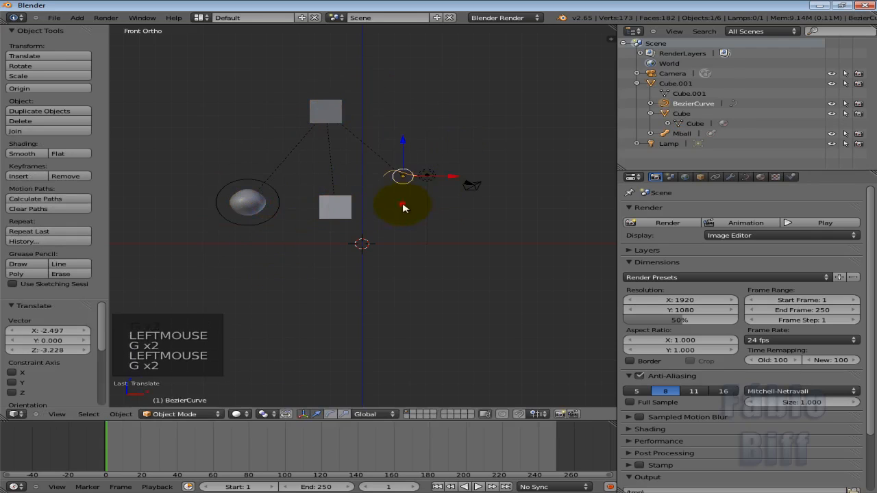
# Step: Collapse Cube in the Outliner, and collapse and re-expand Cube.001 to inspect its children
pyautogui.click(650, 113)
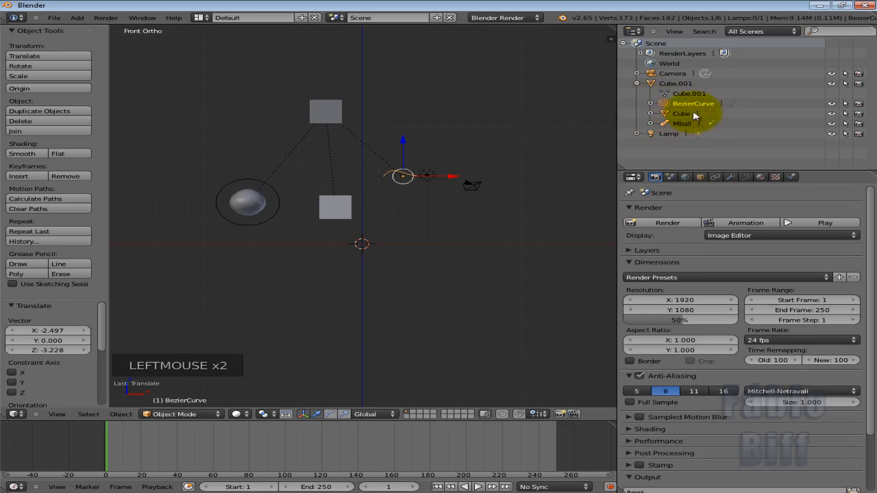
pyautogui.click(636, 83)
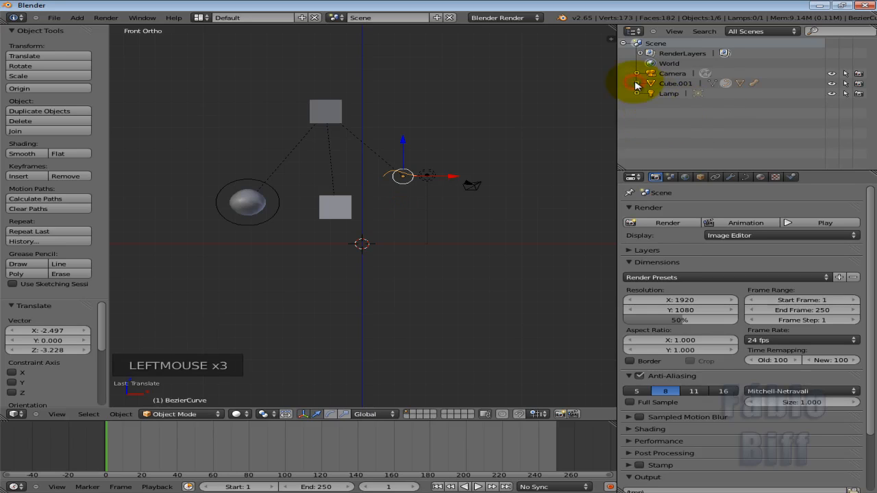
pyautogui.click(637, 82)
# Step: Move the upper cube with its three children about 2.20 in X and -2.80 in Z
pyautogui.rightClick(335, 115)
pyautogui.press('g')
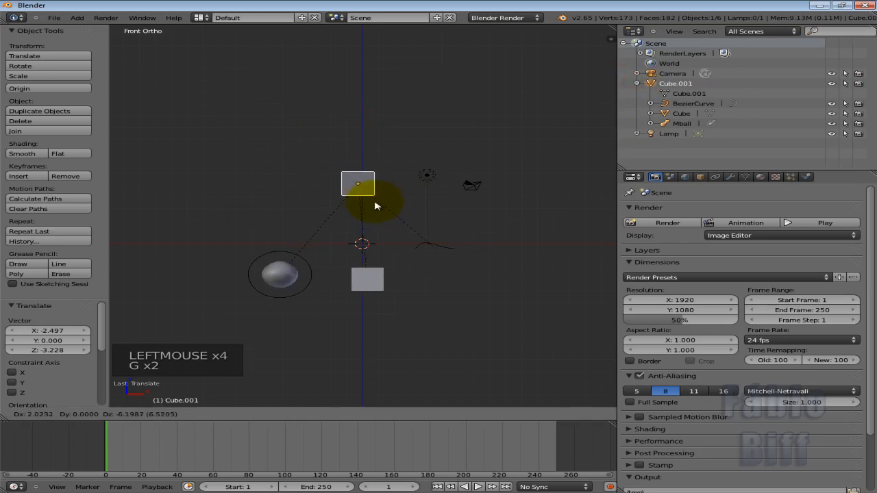
pyautogui.rightClick(357, 173)
pyautogui.press('g')
pyautogui.press('g')
pyautogui.click(413, 165)
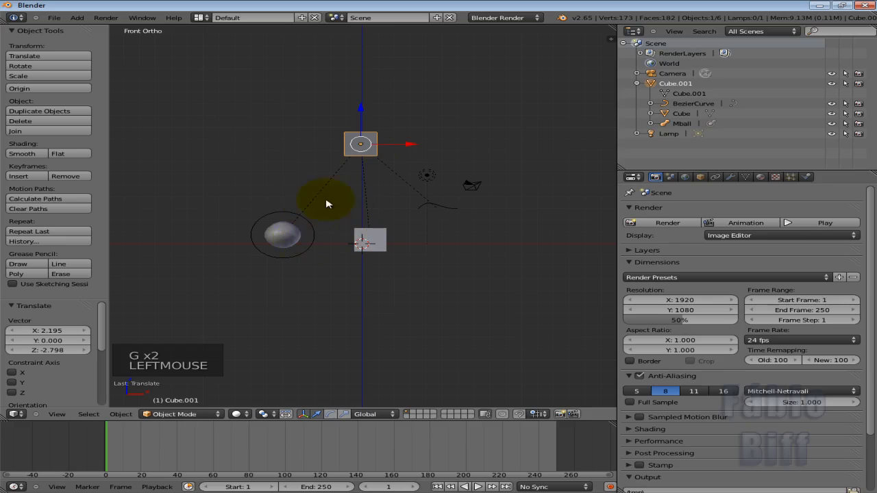
# Step: Add the metaball to the selection and examine the Clear Parent and Clear and Keep Transformation options
pyautogui.keyDown('shift'); pyautogui.rightClick(294, 214); pyautogui.keyUp('shift')
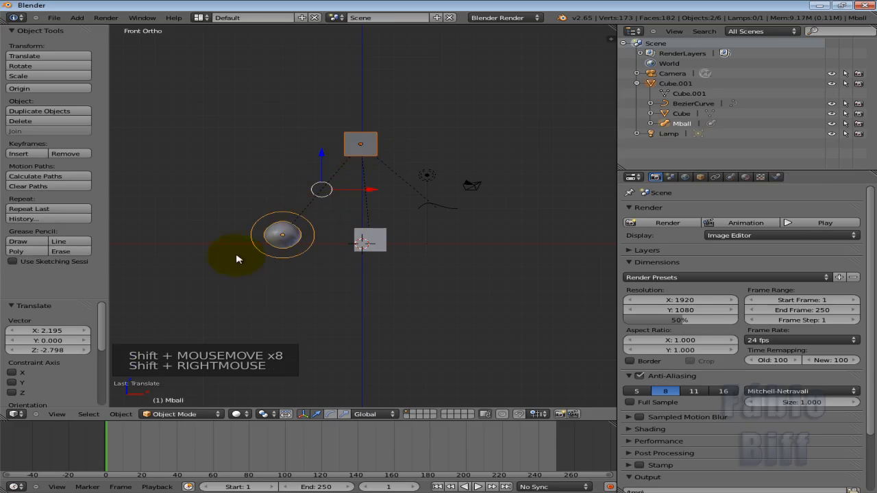
pyautogui.click(121, 414)
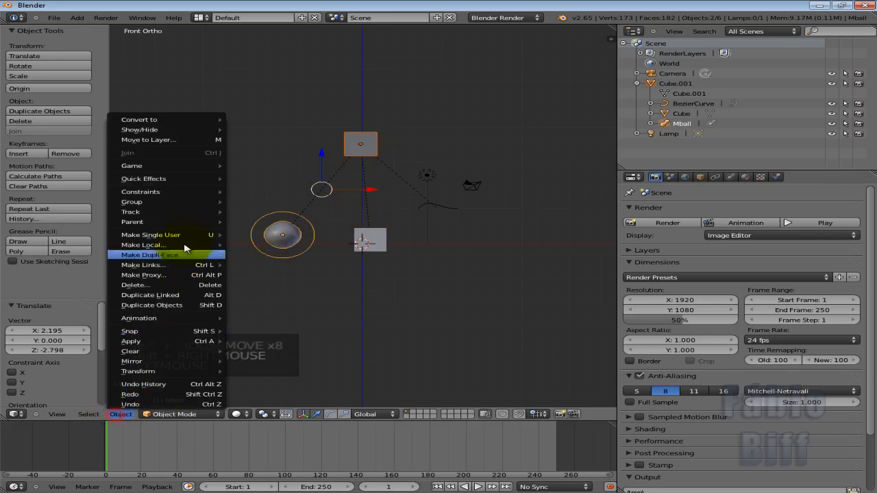
pyautogui.moveTo(206, 222)
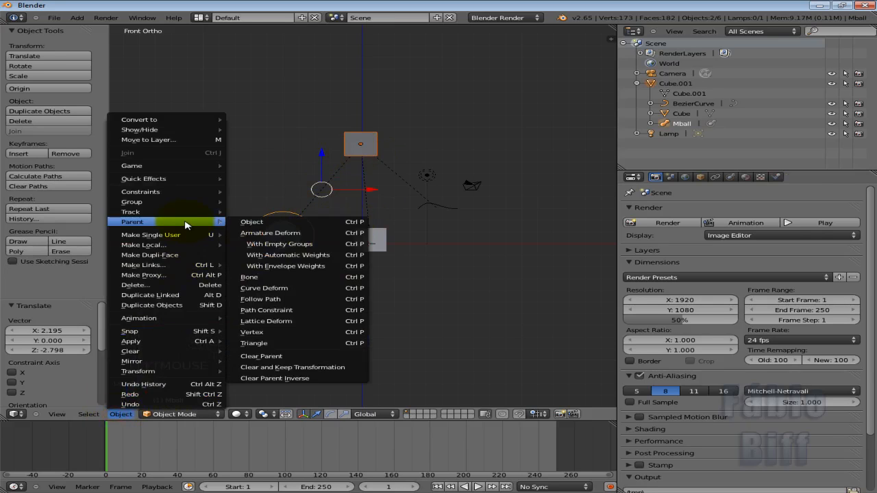
pyautogui.click(290, 359)
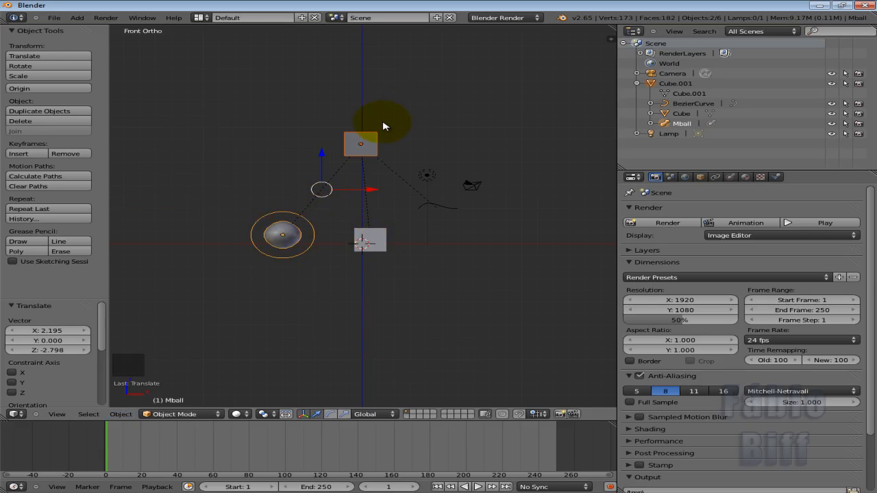
pyautogui.click(121, 415)
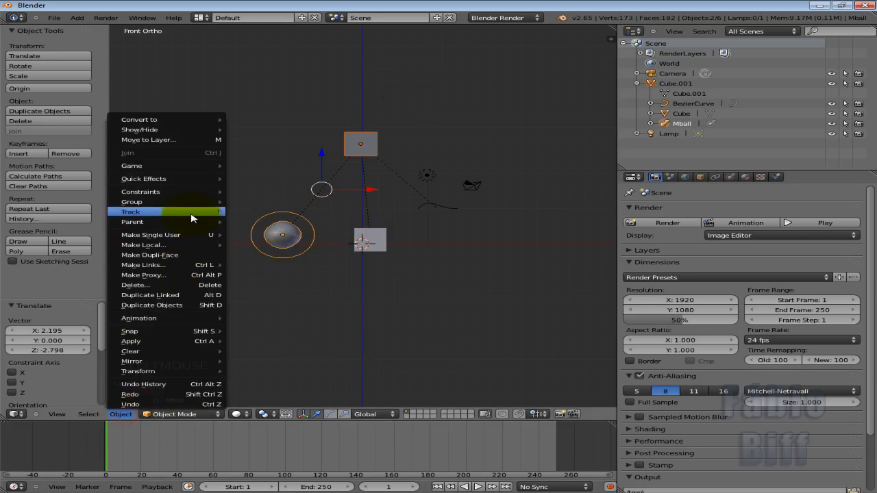
pyautogui.moveTo(212, 222)
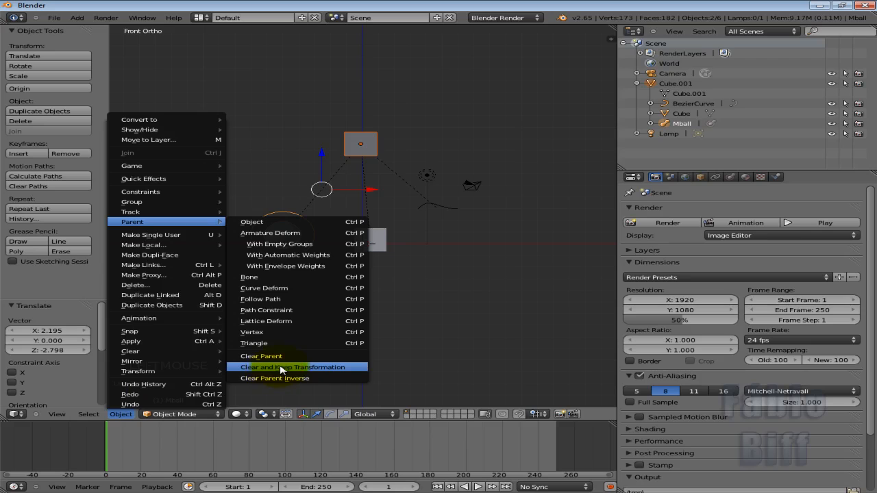
pyautogui.click(304, 368)
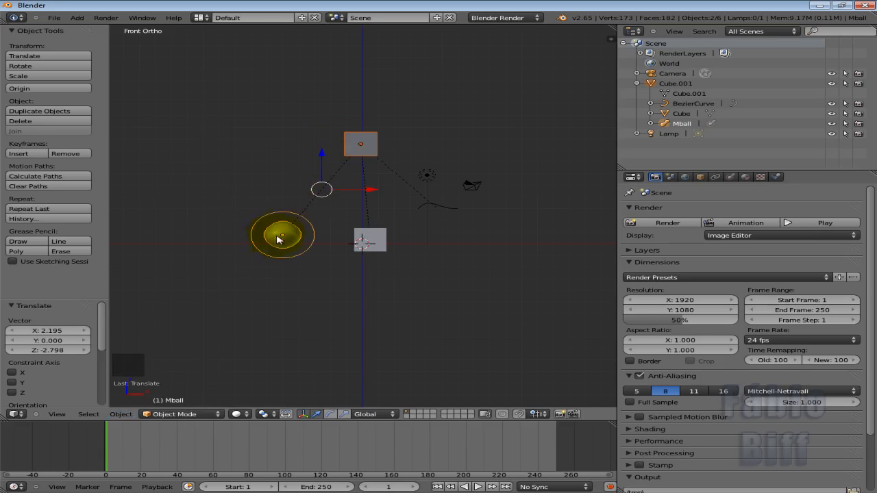
# Step: Remove the metaball's link to the upper cube with Clear Parent
pyautogui.click(119, 415)
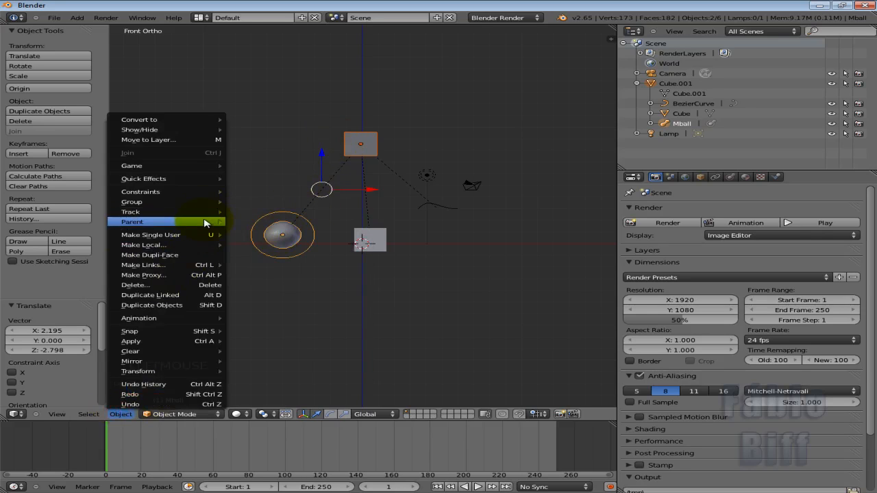
pyautogui.moveTo(206, 222)
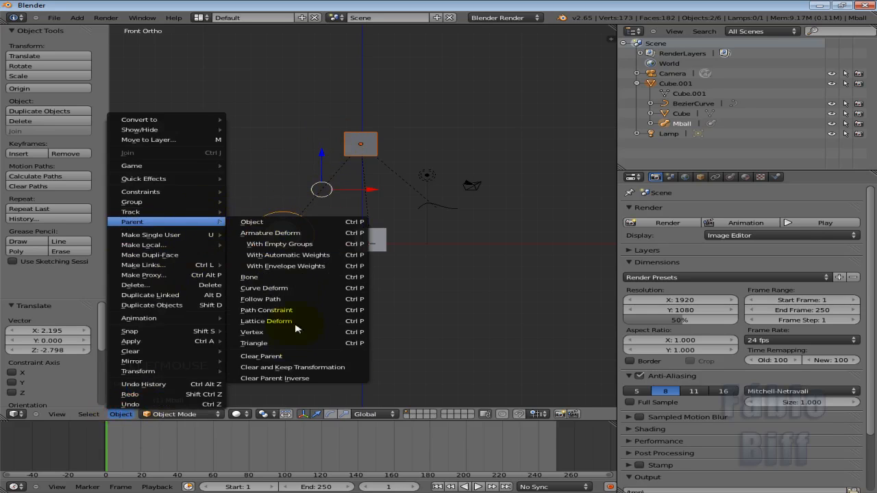
pyautogui.click(277, 357)
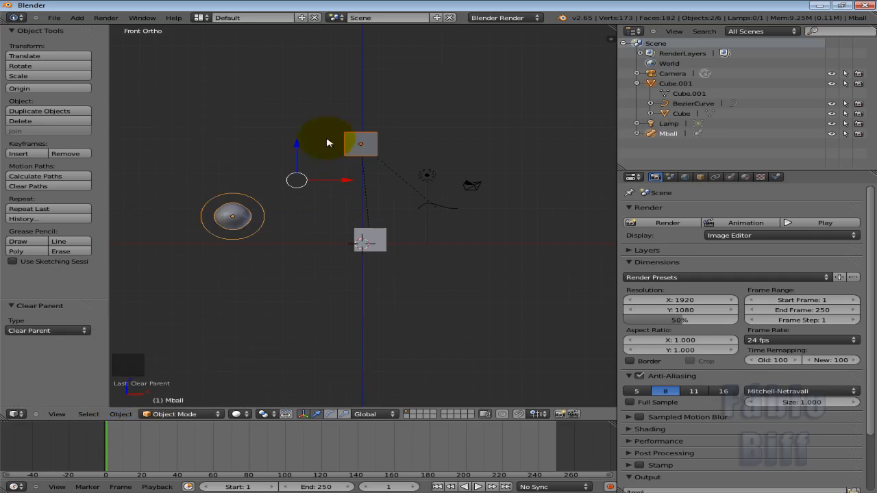
# Step: Try moving the metaball and the upper cube separately to test their independence, cancelling each move
pyautogui.rightClick(374, 146)
pyautogui.rightClick(235, 213)
pyautogui.press('g')
pyautogui.press('g')
pyautogui.press('g')
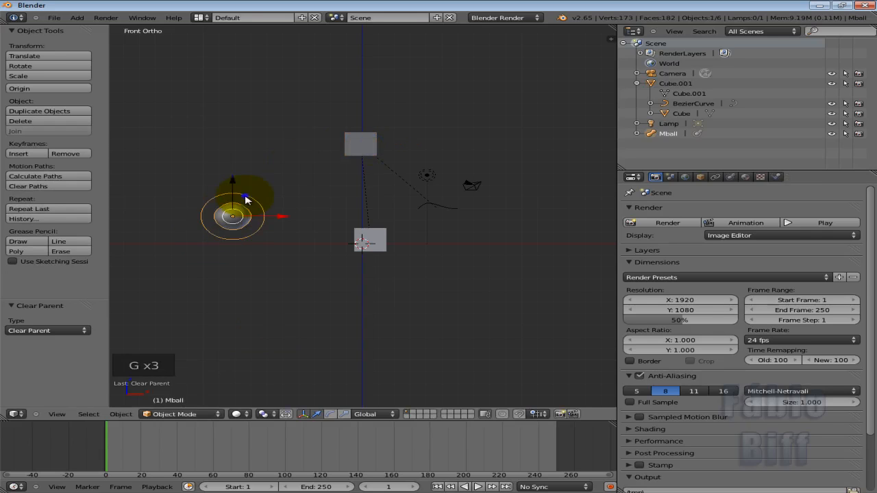
pyautogui.rightClick(354, 141)
pyautogui.press('g')
pyautogui.press('g')
pyautogui.rightClick(202, 226)
# Step: Parent the metaball to the upper cube again with the Object type, and remove that link with Clear Parent
pyautogui.rightClick(208, 223)
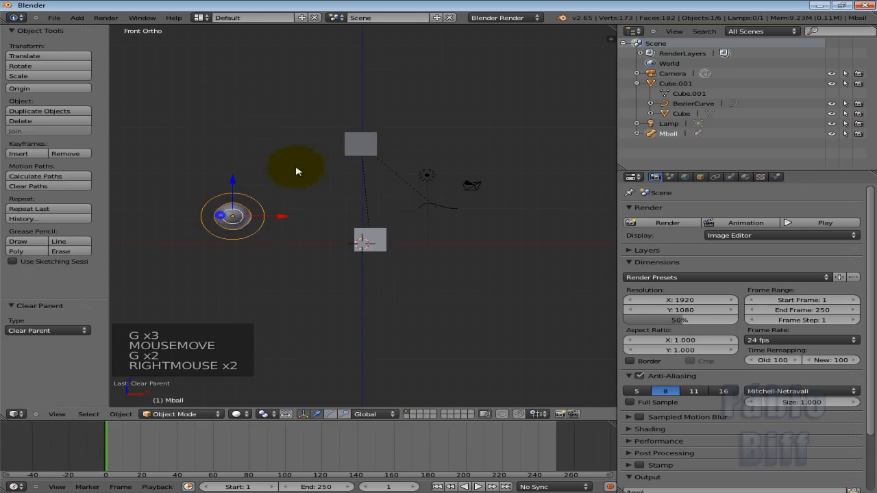
pyautogui.keyDown('shift'); pyautogui.rightClick(346, 151); pyautogui.keyUp('shift')
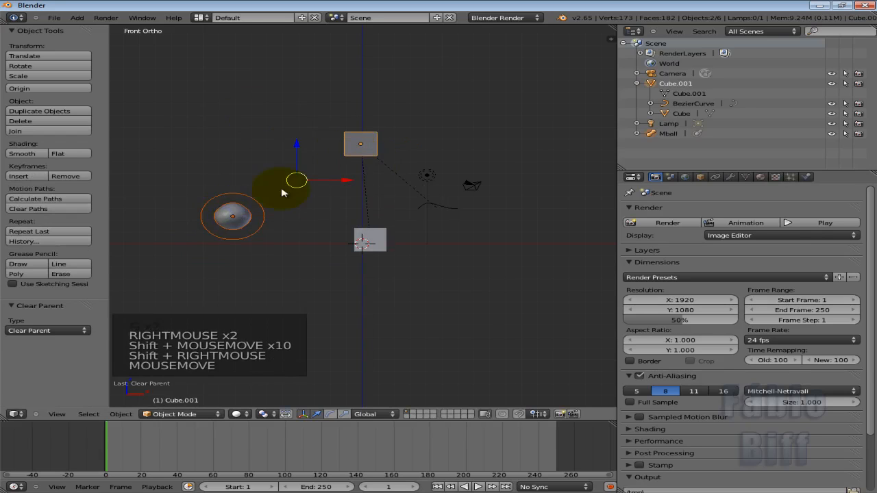
pyautogui.rightClick(233, 216)
pyautogui.keyDown('shift'); pyautogui.rightClick(375, 135); pyautogui.keyUp('shift')
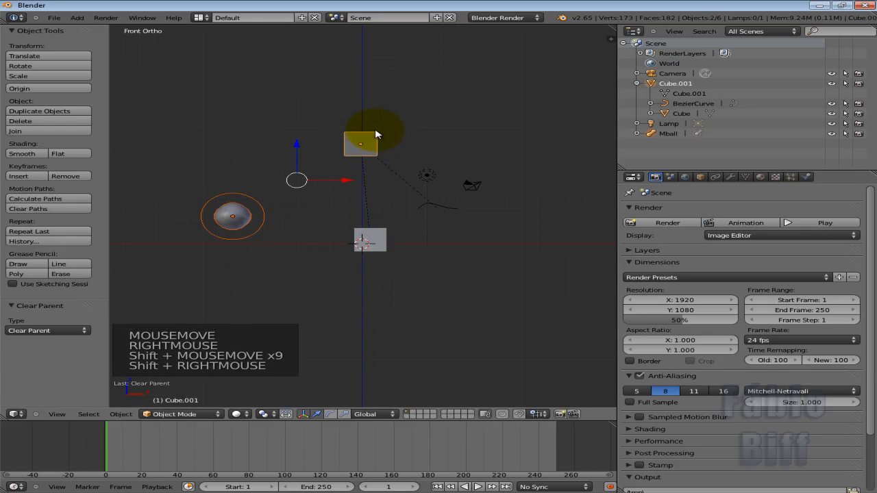
pyautogui.hotkey('ctrl', 'p')
pyautogui.click(376, 130)
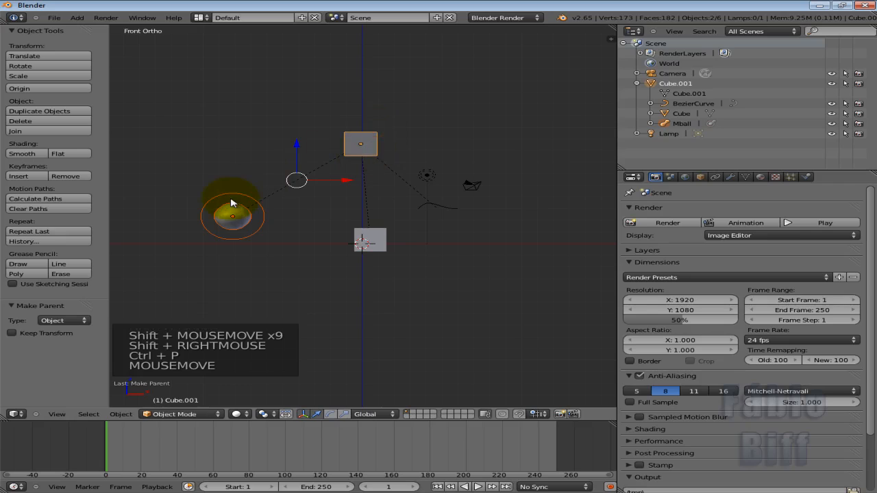
pyautogui.hotkey('alt', 'p')
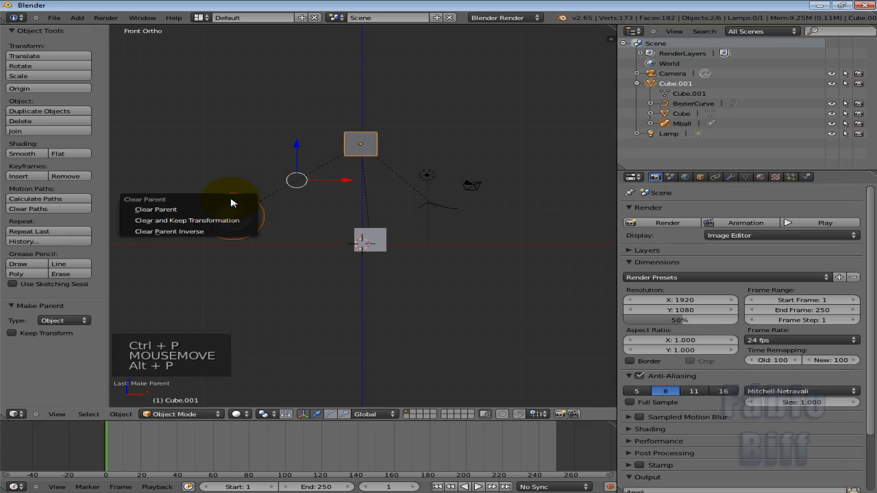
pyautogui.click(192, 213)
# Step: Clear the parents of the Bezier curve and the lower cube with Clear Parent, and collapse Cube.001 in the Outliner
pyautogui.rightClick(419, 208)
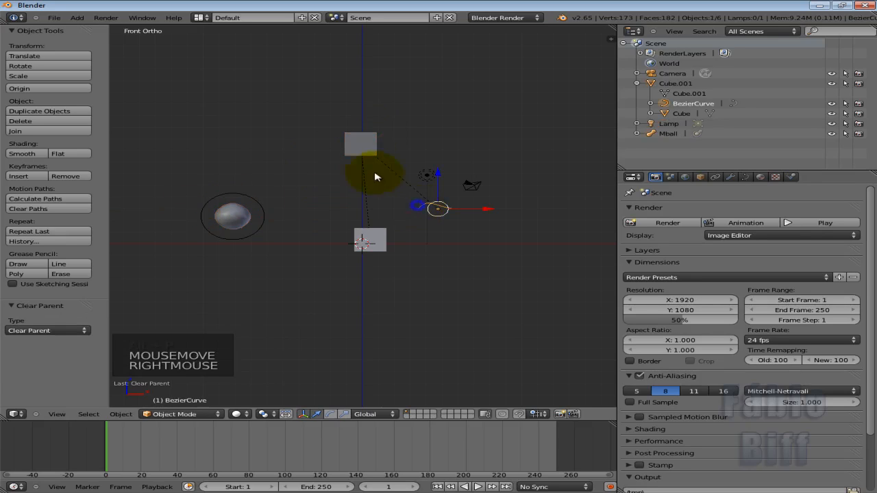
pyautogui.keyDown('shift'); pyautogui.rightClick(356, 145); pyautogui.keyUp('shift')
pyautogui.keyDown('shift'); pyautogui.rightClick(365, 236); pyautogui.keyUp('shift')
pyautogui.hotkey('alt', 'p')
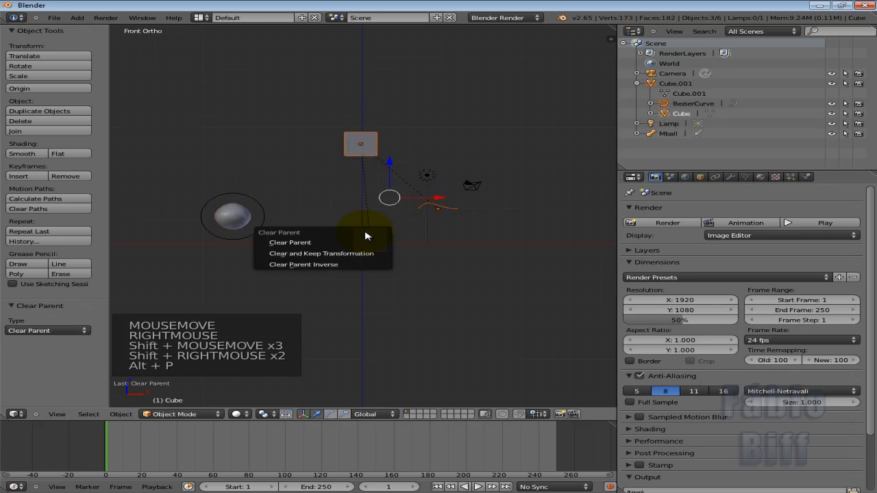
pyautogui.click(383, 243)
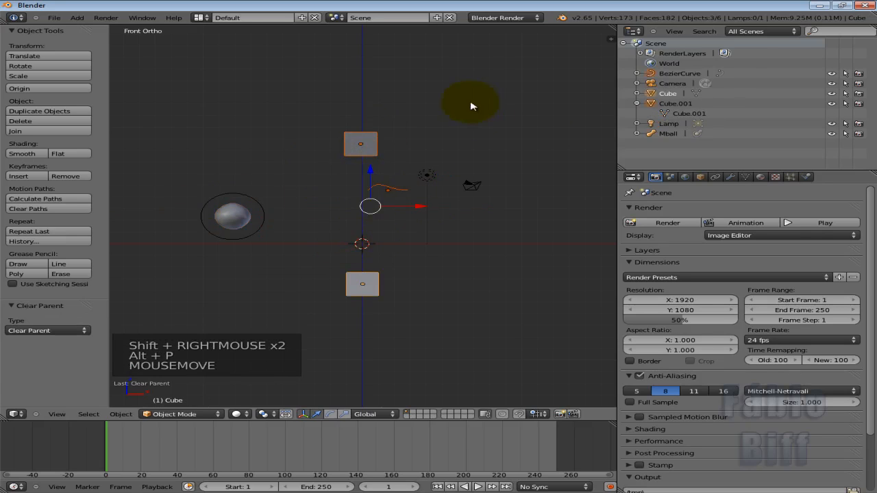
pyautogui.click(637, 103)
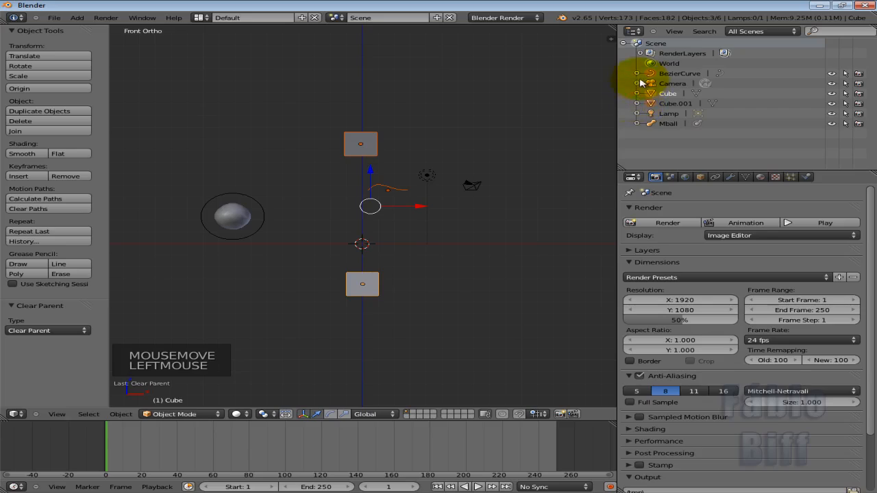
pyautogui.click(660, 83)
# Step: Try moving the upper cube on its own to test its independence from the other objects
pyautogui.rightClick(376, 201)
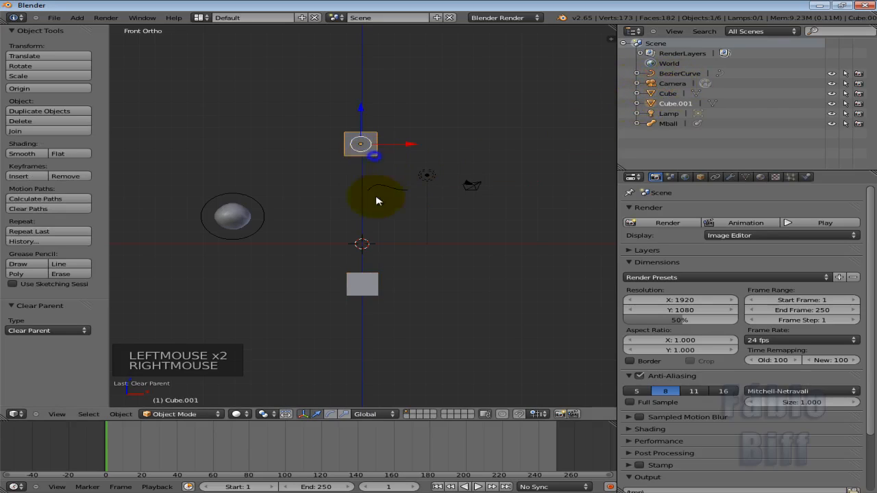
pyautogui.press('g')
pyautogui.press('g')
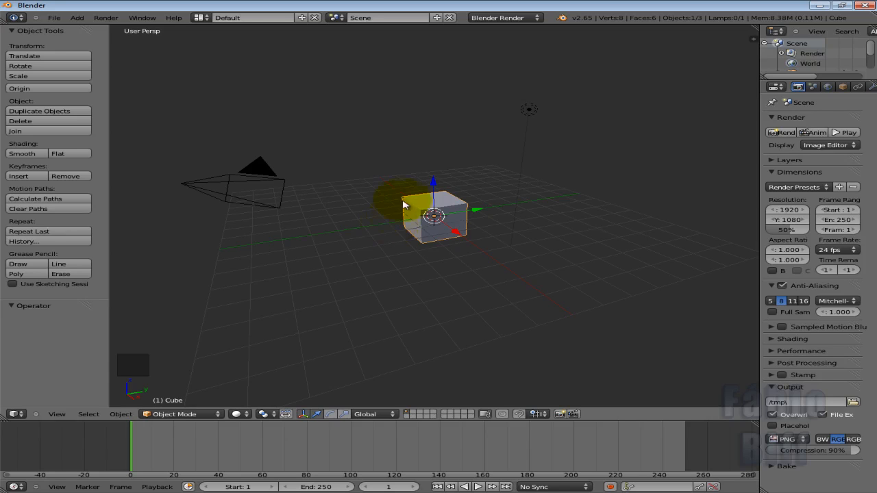
# Step: Delete the default cube and add a Monkey mesh at the origin
pyautogui.hotkey('shift', 'a')
pyautogui.press('x')
pyautogui.click(477, 192)
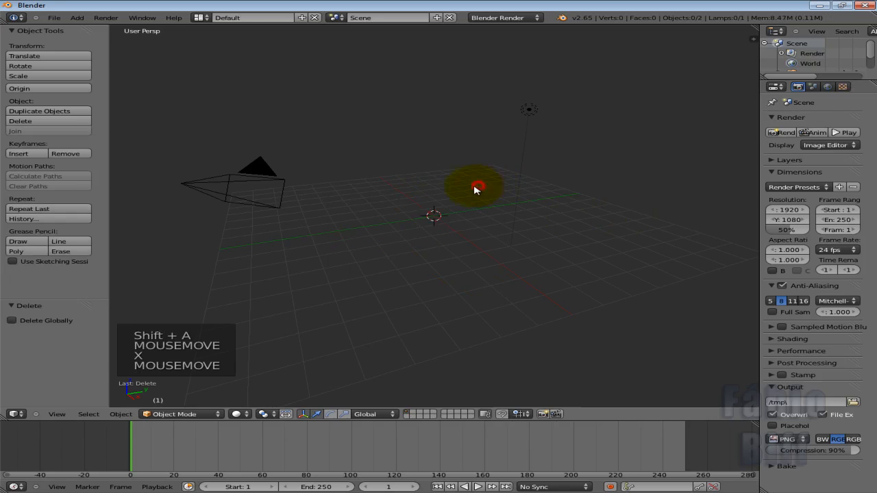
pyautogui.hotkey('shift', 'a')
pyautogui.moveTo(375, 236)
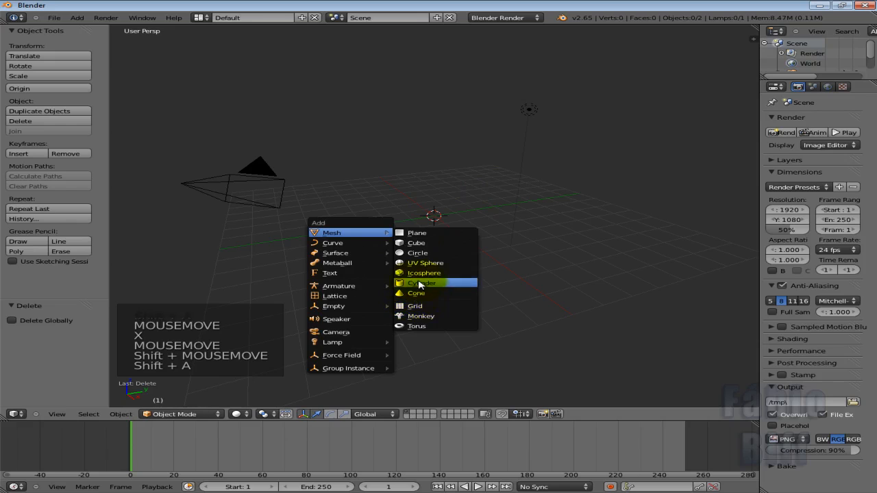
pyautogui.click(415, 317)
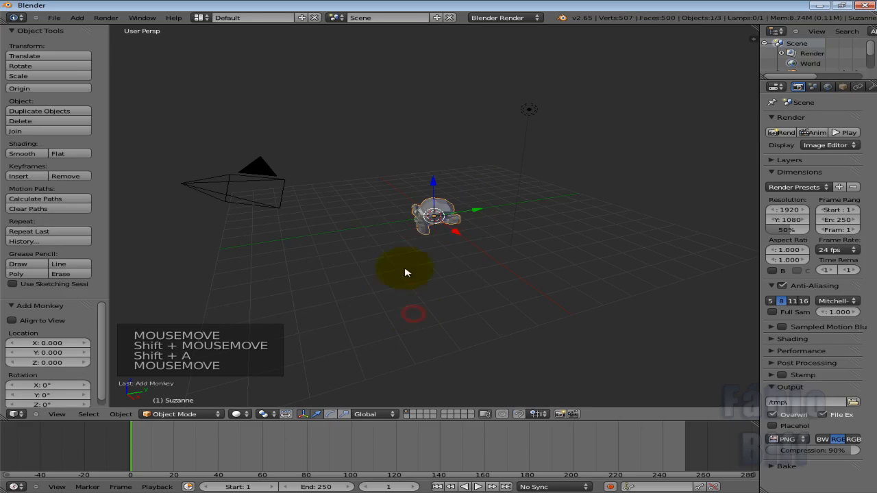
# Step: Set the transform orientation to Local for the monkey
pyautogui.click(383, 414)
pyautogui.click(383, 393)
pyautogui.moveTo(431, 211); pyautogui.dragTo(478, 216, button='middle')
pyautogui.scroll(6, 454, 256)
pyautogui.scroll(-3, 455, 261)
pyautogui.scroll(-3, 468, 248)
pyautogui.scroll(2, 466, 249)
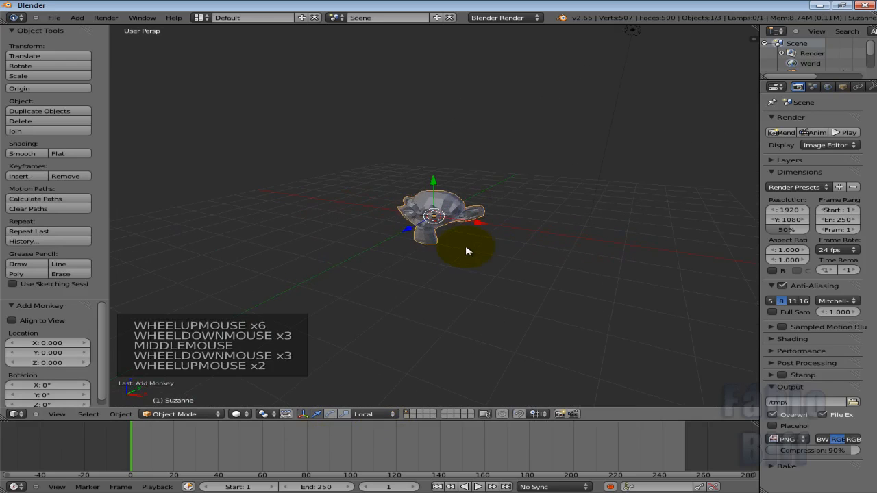
pyautogui.hotkey('ctrl', 'a')
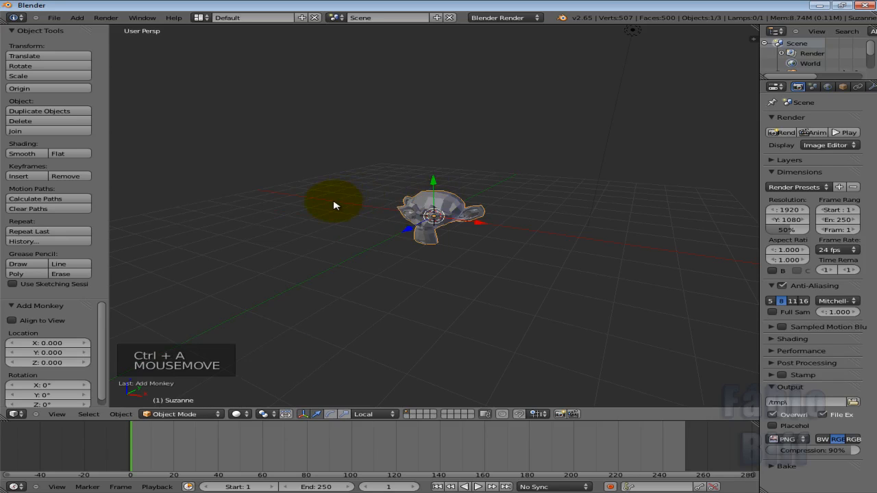
pyautogui.press('Tab')
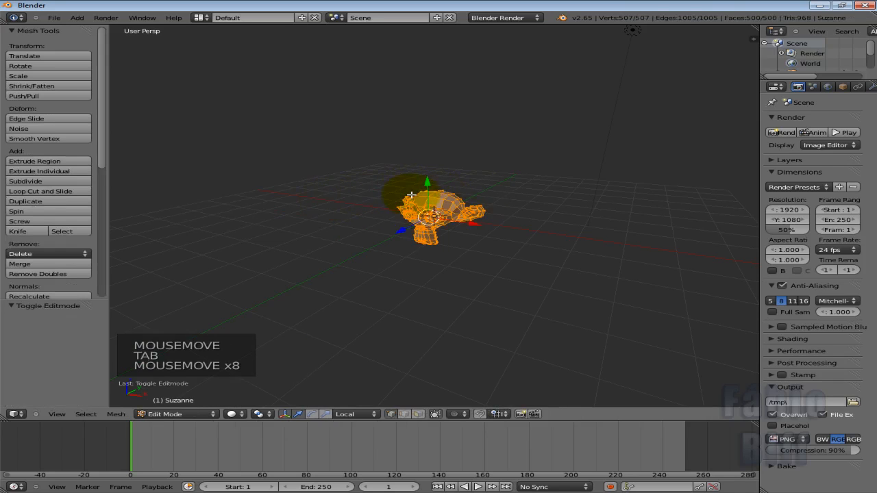
pyautogui.press('Tab')
# Step: Add a Cylinder mesh at the origin, scaled to about 0.249 in X and Y and stretched about 1.956 along Z
pyautogui.hotkey('shift', 'a')
pyautogui.moveTo(320, 207)
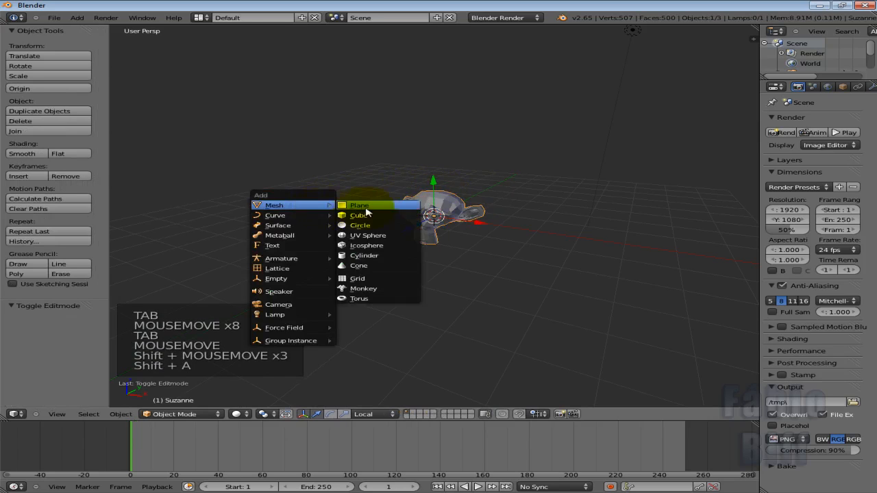
pyautogui.click(370, 257)
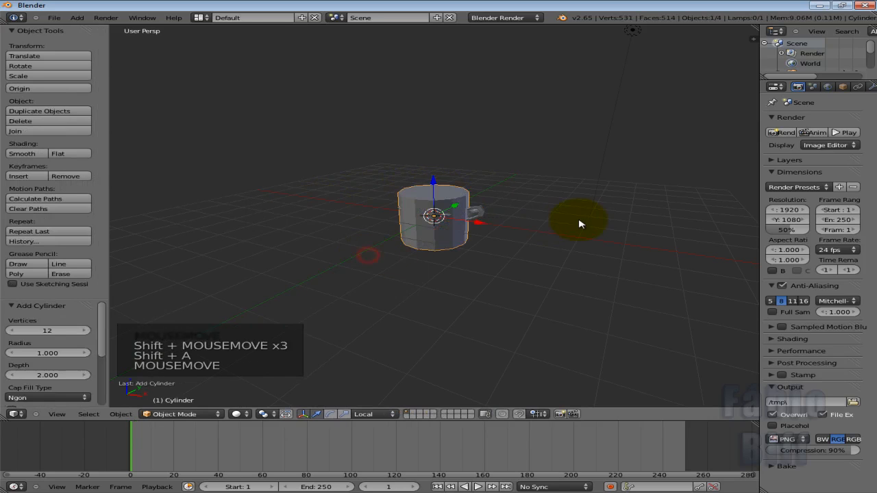
pyautogui.press('s')
pyautogui.hotkey('shift', 'z')
pyautogui.click(470, 224)
pyautogui.press('s')
pyautogui.press('z')
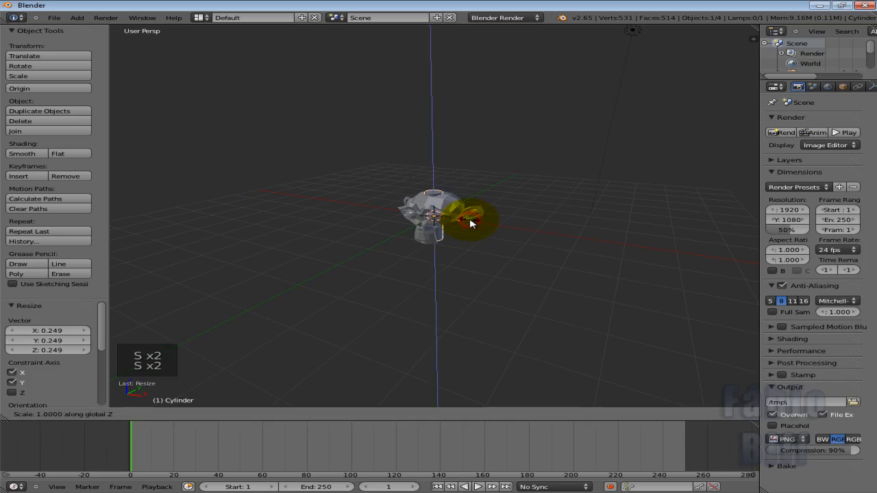
pyautogui.click(493, 192)
# Step: Parent the monkey to the cylinder with the Object type
pyautogui.rightClick(411, 214)
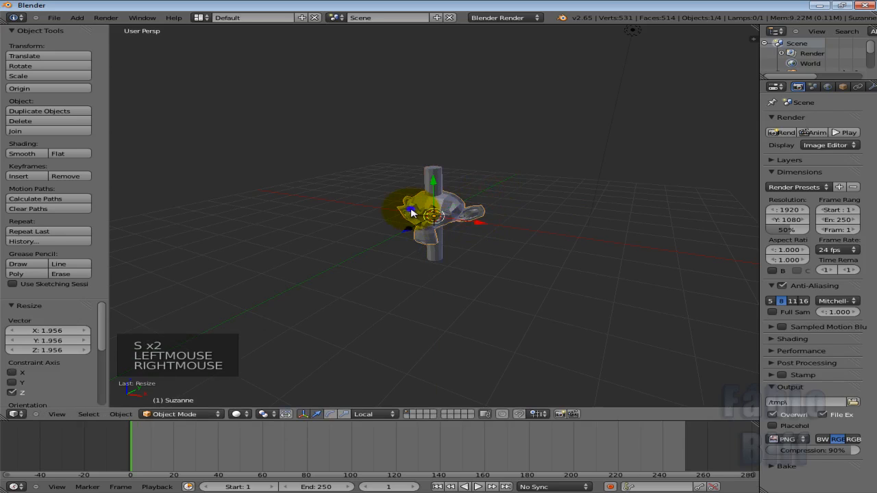
pyautogui.keyDown('shift'); pyautogui.rightClick(430, 172); pyautogui.keyUp('shift')
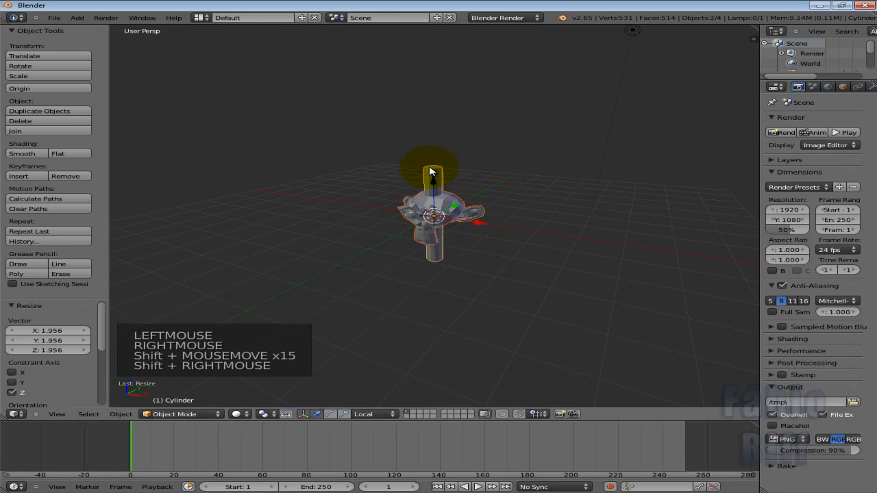
pyautogui.hotkey('ctrl', 'p')
pyautogui.click(424, 171)
# Step: Try moving the cylinder to test whether the monkey follows it, and cancel the move
pyautogui.rightClick(491, 200)
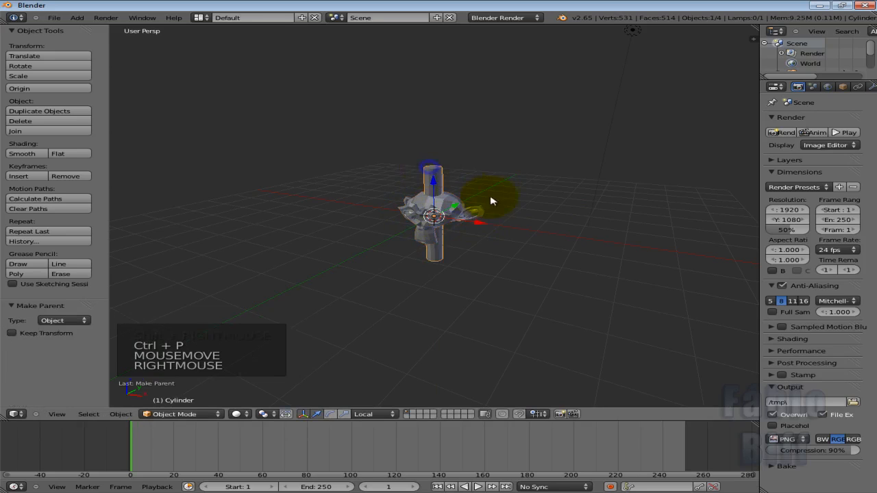
pyautogui.press('g')
pyautogui.press('g')
pyautogui.rightClick(488, 121)
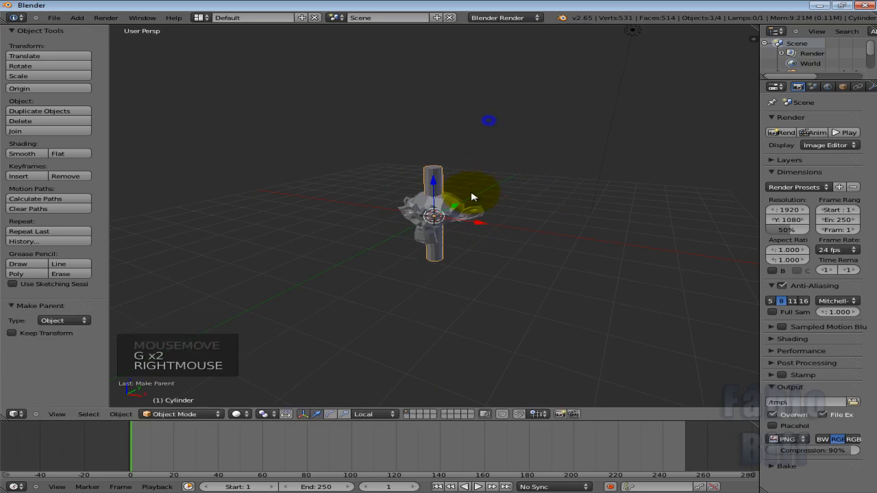
# Step: Try moving the monkey alone to test it against its parent cylinder, cancelling each move
pyautogui.rightClick(470, 197)
pyautogui.press('g')
pyautogui.press('g')
pyautogui.press('g')
pyautogui.rightClick(468, 170)
pyautogui.moveTo(469, 170); pyautogui.dragTo(457, 207, button='middle')
pyautogui.press('g')
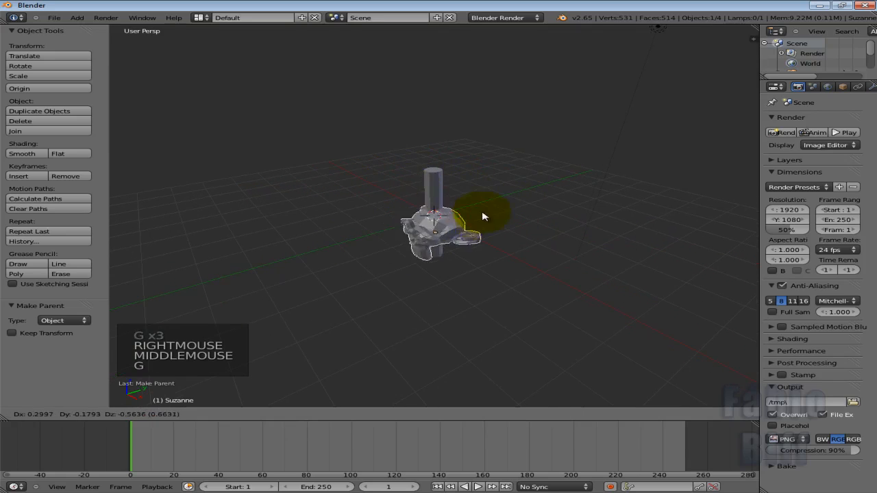
pyautogui.rightClick(464, 215)
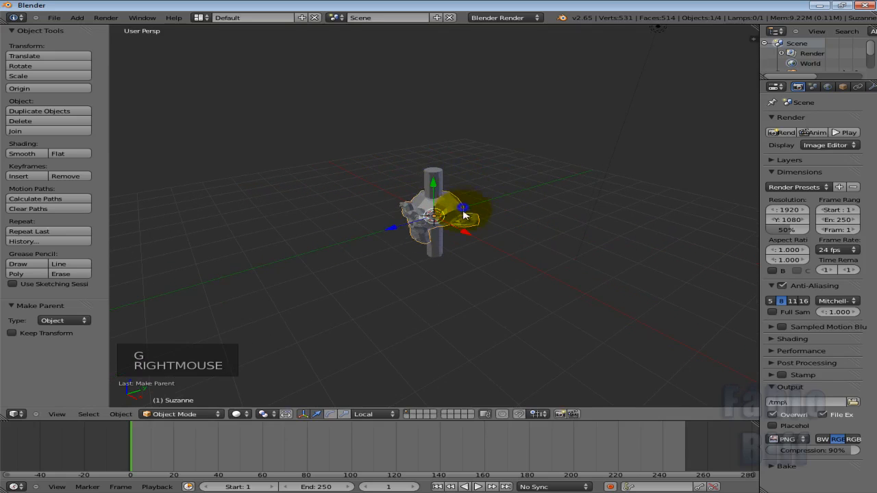
# Step: Try moving and scaling the cylinder to test how the linked monkey reacts, cancelling each change
pyautogui.rightClick(433, 198)
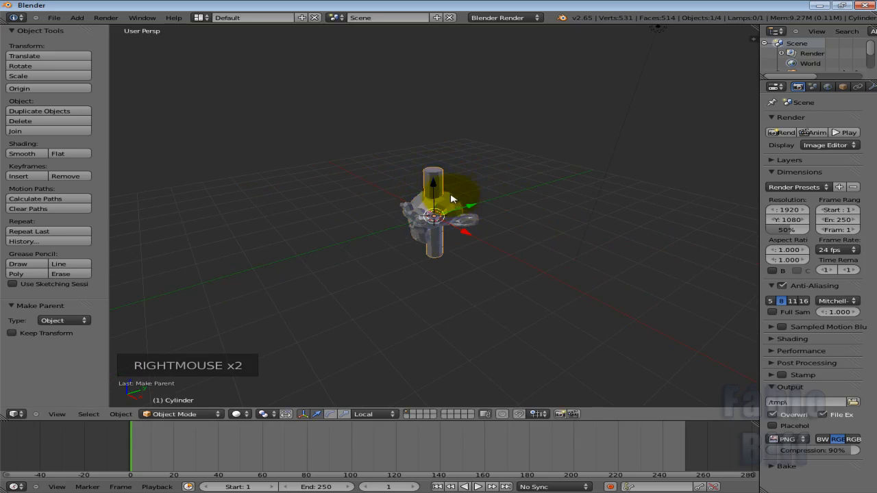
pyautogui.press('g')
pyautogui.press('g')
pyautogui.press('g')
pyautogui.rightClick(427, 172)
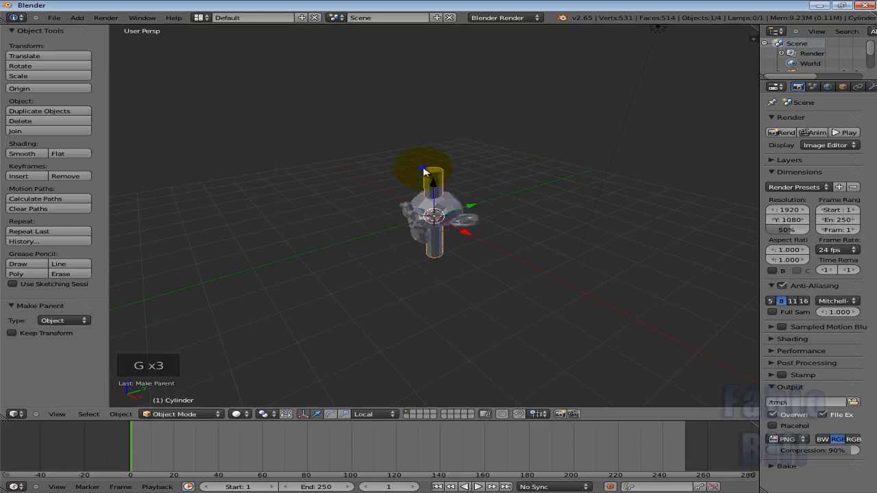
pyautogui.press('s')
pyautogui.press('s')
pyautogui.rightClick(464, 179)
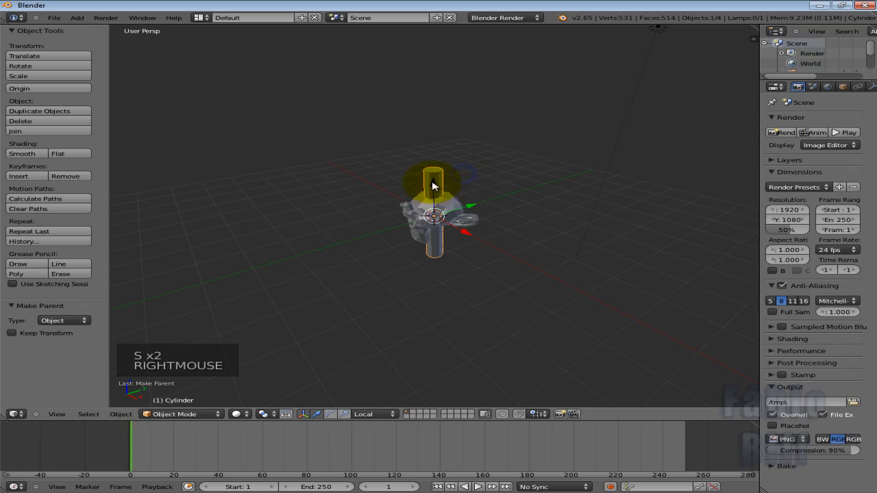
# Step: Try moving the cylinder along its local Z axis, cancelling the move and keeping the cylinder selected
pyautogui.click(432, 185)
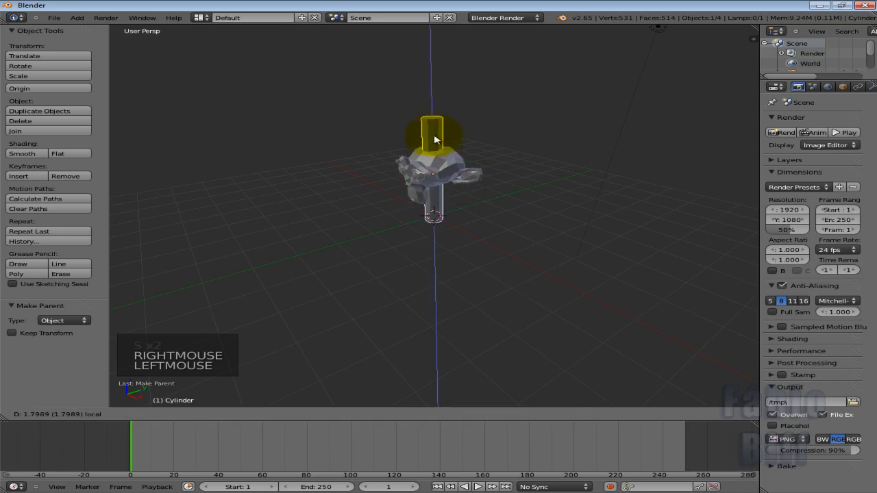
pyautogui.moveTo(436, 140); pyautogui.dragTo(435, 104)
pyautogui.rightClick(452, 163)
pyautogui.rightClick(420, 213)
pyautogui.rightClick(439, 176)
pyautogui.rightClick(435, 104)
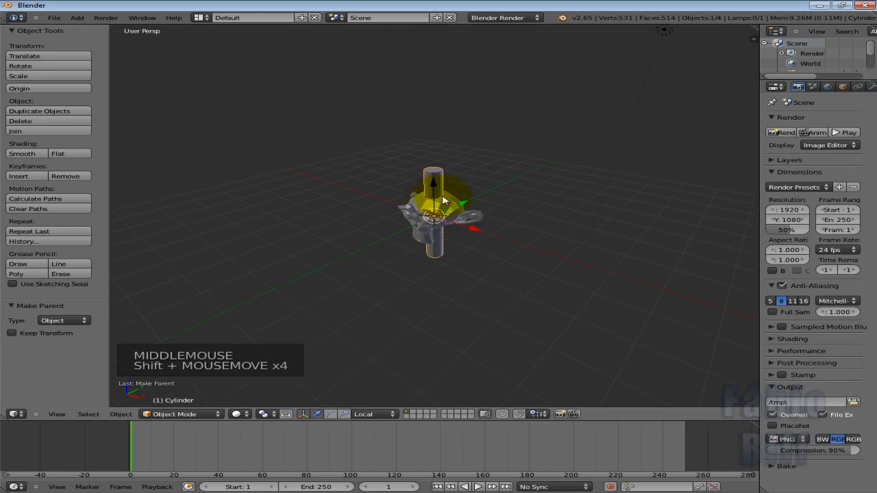
# Step: Move the parent cylinder -4 units along X, and add a second Cylinder mesh at the origin scaled to about 0.730 in X and Y
pyautogui.moveTo(476, 233); pyautogui.dragTo(383, 202)
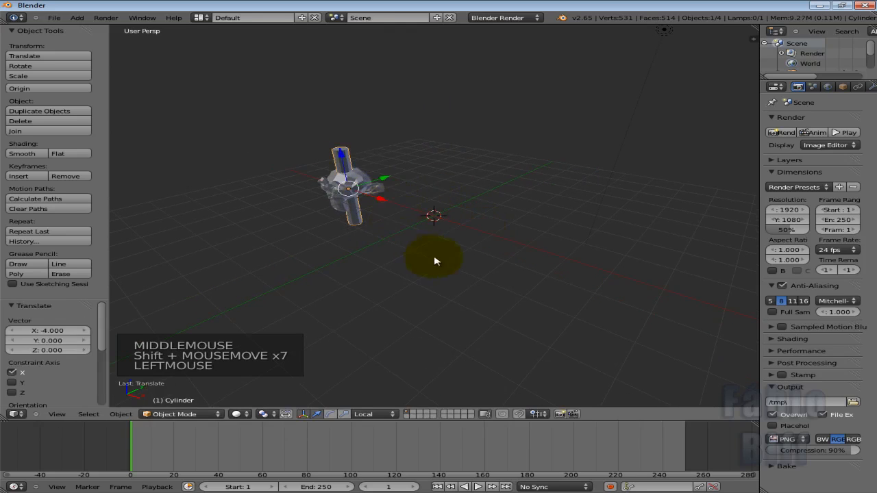
pyautogui.hotkey('shift', 'a')
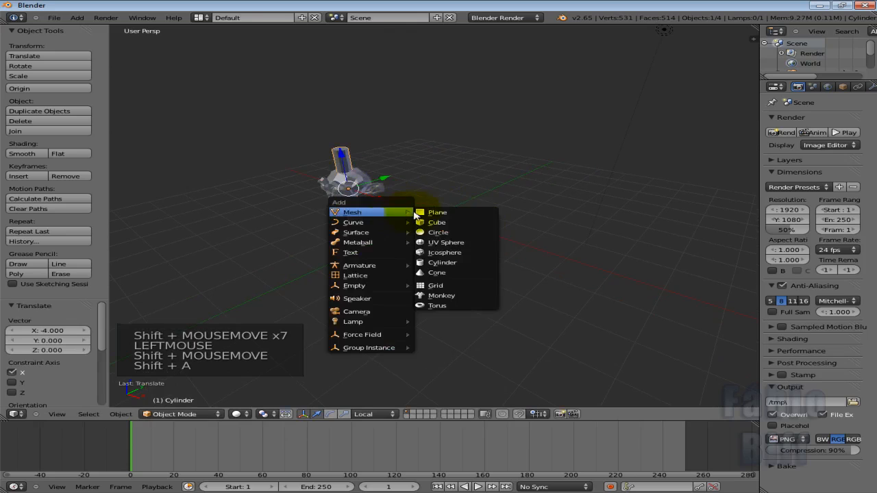
pyautogui.click(441, 268)
pyautogui.press('s')
pyautogui.press('s')
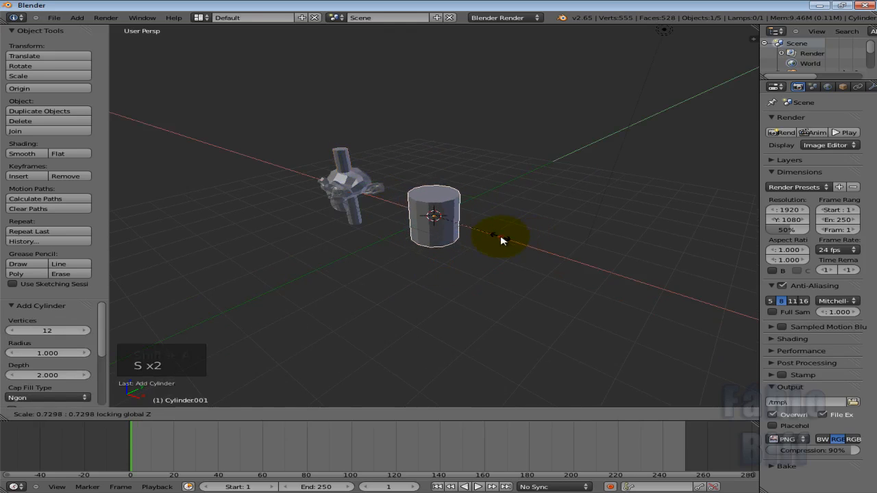
pyautogui.click(502, 240)
# Step: Cut two horizontal edge loops around the second cylinder in Edit Mode
pyautogui.scroll(4, 391, 239)
pyautogui.moveTo(391, 239); pyautogui.dragTo(411, 214, button='middle')
pyautogui.press('Tab')
pyautogui.hotkey('ctrl', 'r')
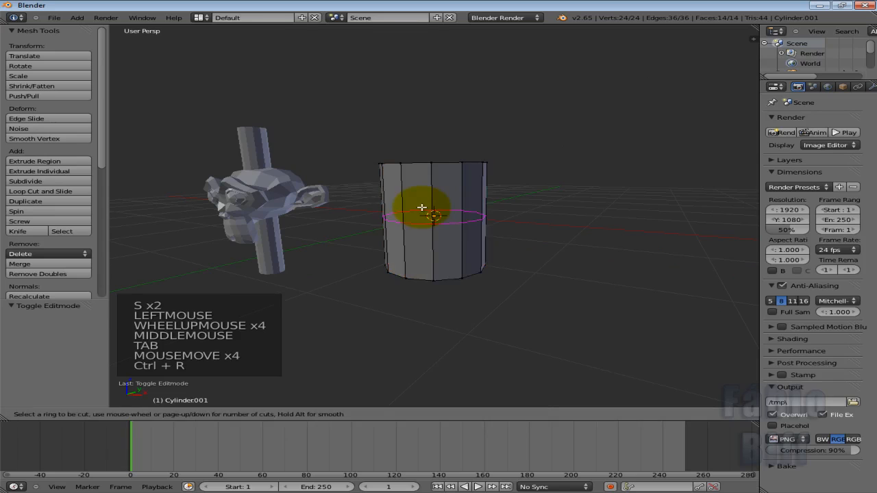
pyautogui.click(421, 207)
# Step: Select two adjacent middle-row faces and the two faces on the opposite side of the cylinder in face select mode
pyautogui.hotkey('ctrl', 'Tab')
pyautogui.click(411, 239)
pyautogui.rightClick(391, 225)
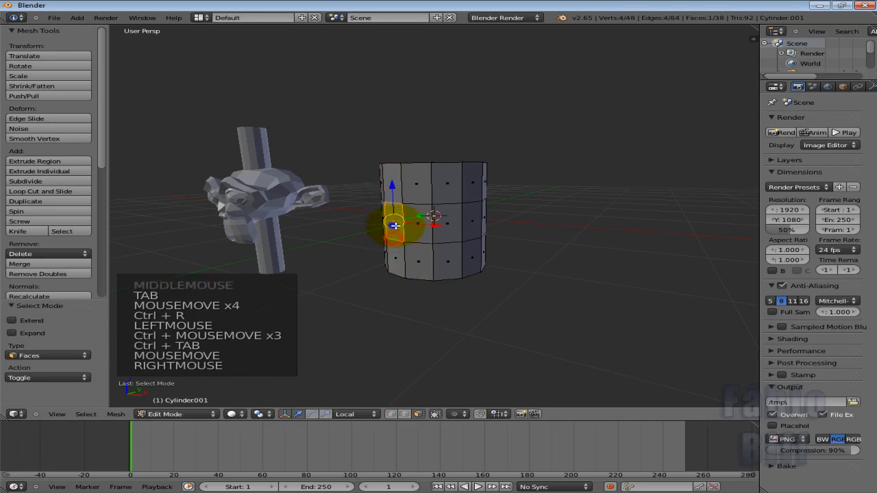
pyautogui.keyDown('shift'); pyautogui.rightClick(410, 224); pyautogui.keyUp('shift')
pyautogui.moveTo(410, 224); pyautogui.dragTo(401, 240, button='middle')
pyautogui.keyDown('shift'); pyautogui.rightClick(415, 231); pyautogui.keyUp('shift')
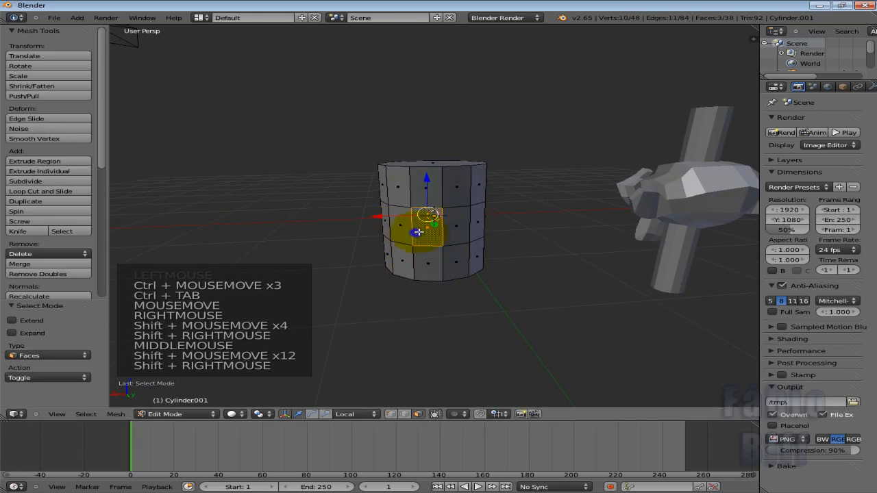
pyautogui.keyDown('shift'); pyautogui.rightClick(461, 224); pyautogui.keyUp('shift')
pyautogui.moveTo(461, 224); pyautogui.dragTo(475, 258, button='middle')
# Step: Extrude the selected faces into two side arms, scaled about 2.727 along Y and 0.488 along X, and return to Object Mode
pyautogui.press('e')
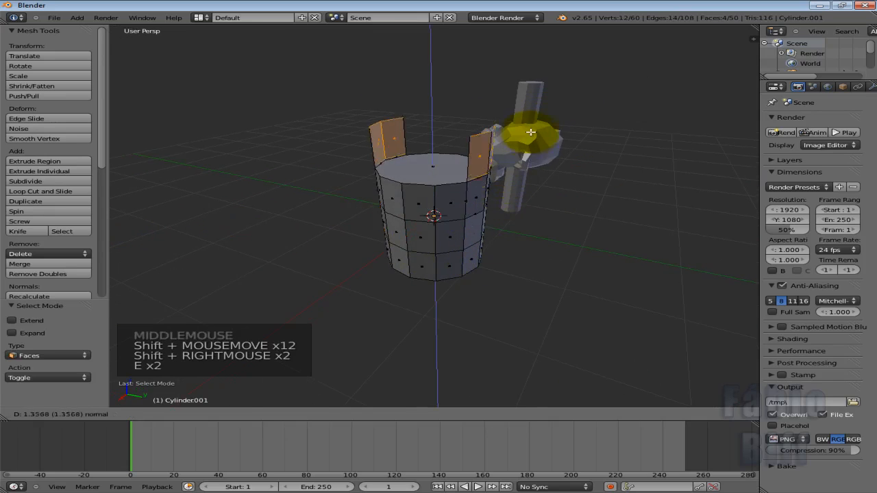
pyautogui.click(526, 149)
pyautogui.press('s')
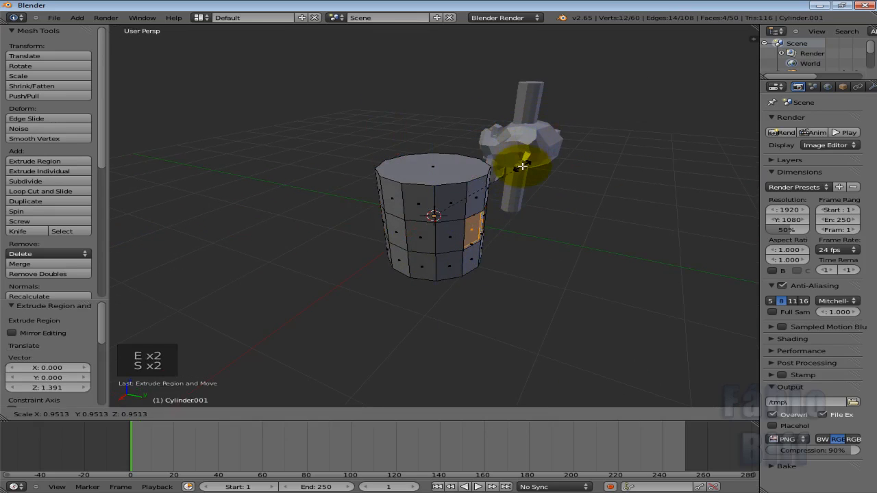
pyautogui.click(749, 219)
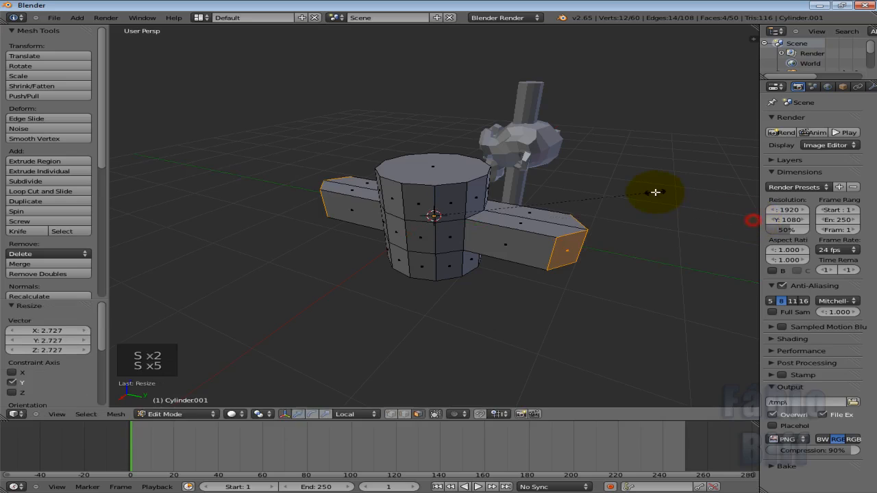
pyautogui.press('s')
pyautogui.press('x')
pyautogui.click(531, 213)
pyautogui.scroll(-3, 446, 229)
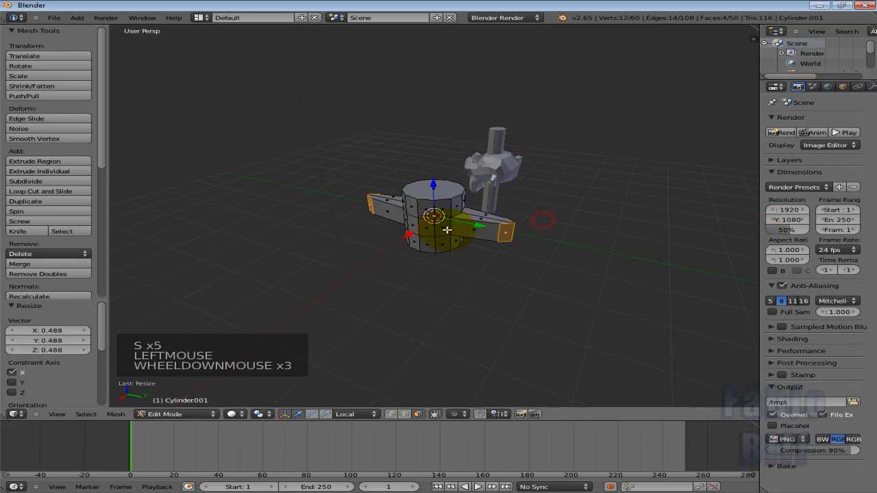
pyautogui.press('Tab')
# Step: Set the second cylinder's Y rotation to -90°
pyautogui.moveTo(534, 231); pyautogui.dragTo(573, 221, button='middle')
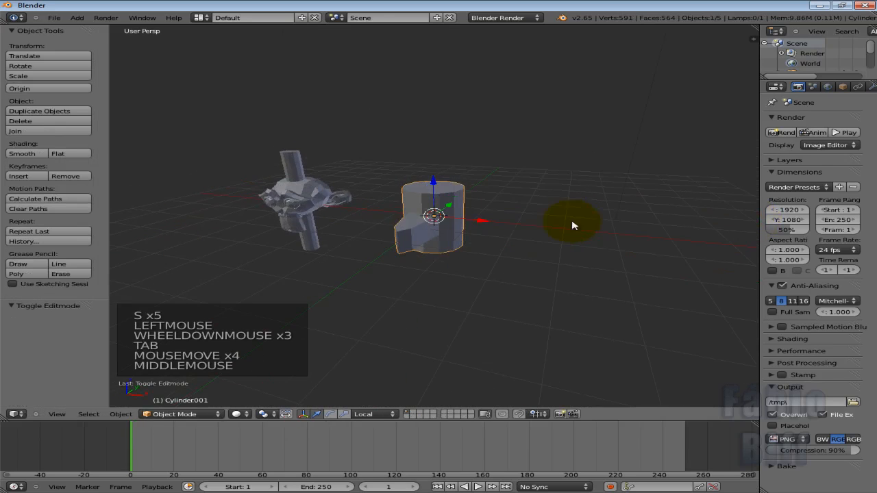
pyautogui.click(753, 39)
pyautogui.click(676, 106)
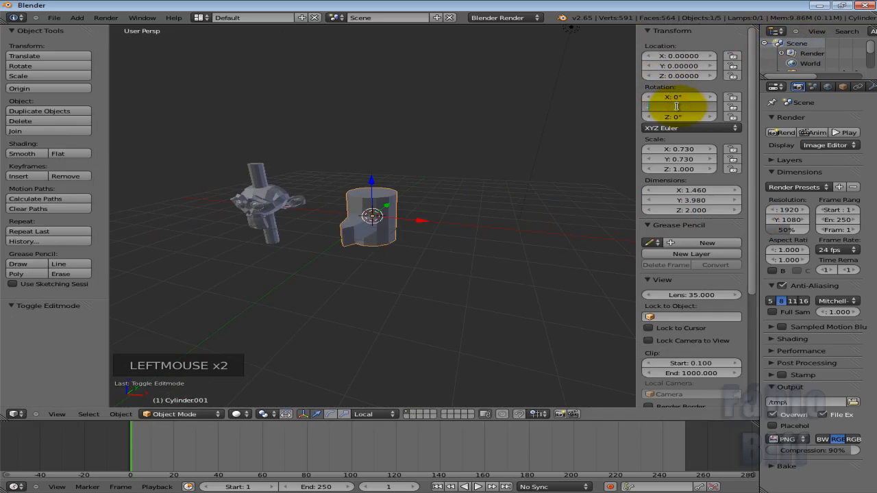
pyautogui.write('-90')
pyautogui.press('Return')
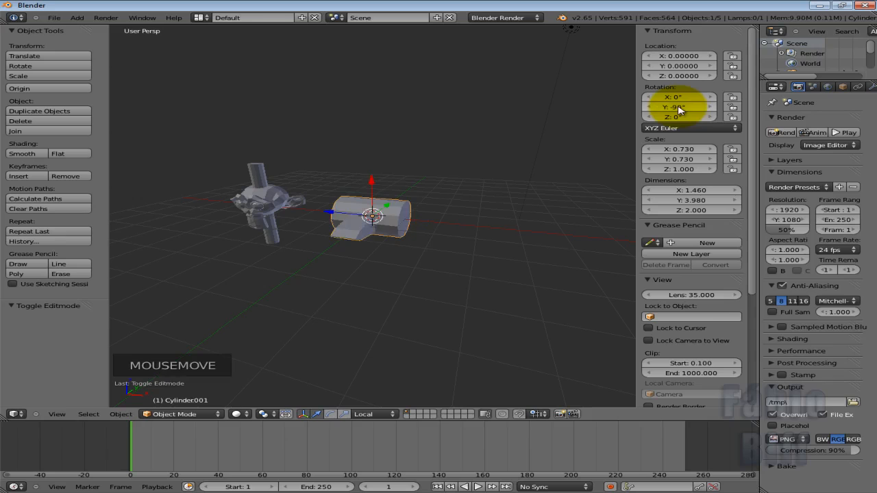
# Step: Add a 32-vertex mesh circle at the second cylinder's centre and scale it to about 2.047
pyautogui.moveTo(383, 219); pyautogui.dragTo(420, 157, button='middle')
pyautogui.scroll(2, 336, 209)
pyautogui.moveTo(417, 221); pyautogui.dragTo(367, 214, button='middle')
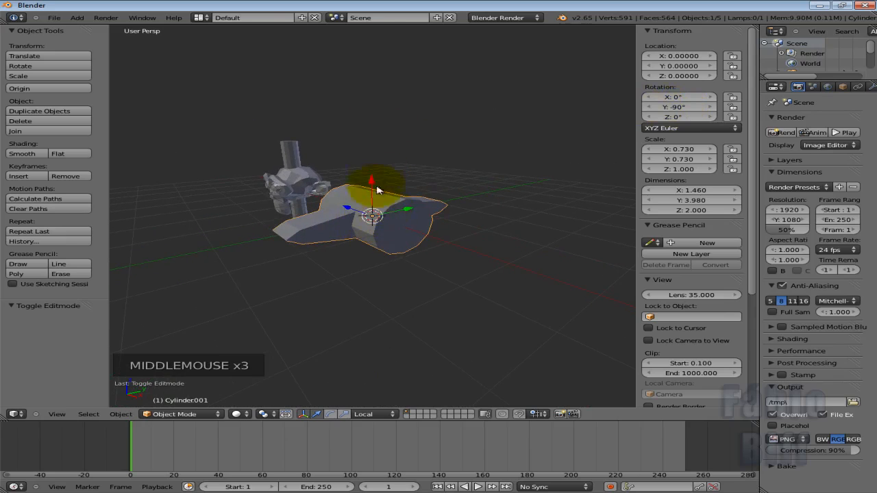
pyautogui.hotkey('shift', 'a')
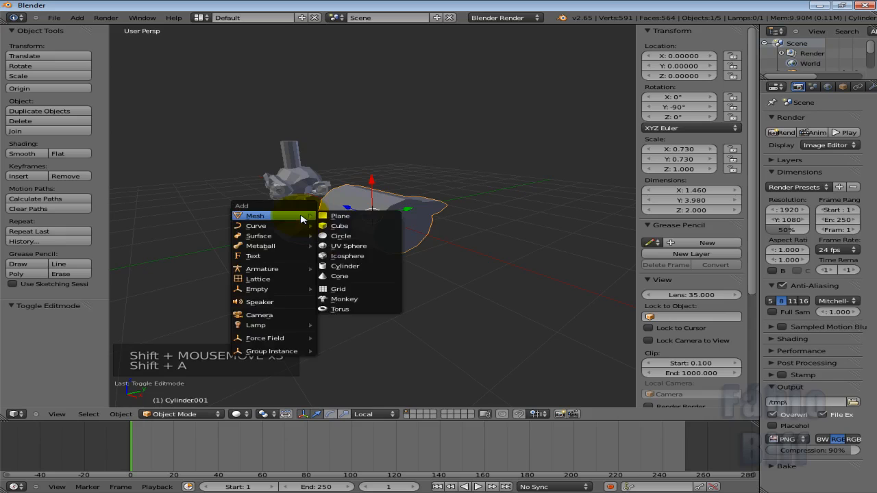
pyautogui.moveTo(286, 225)
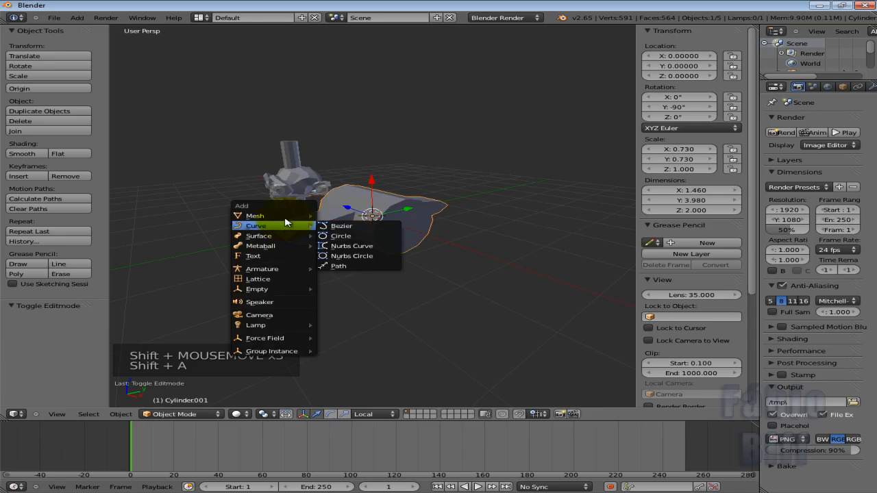
pyautogui.click(352, 231)
pyautogui.scroll(-1, 352, 235)
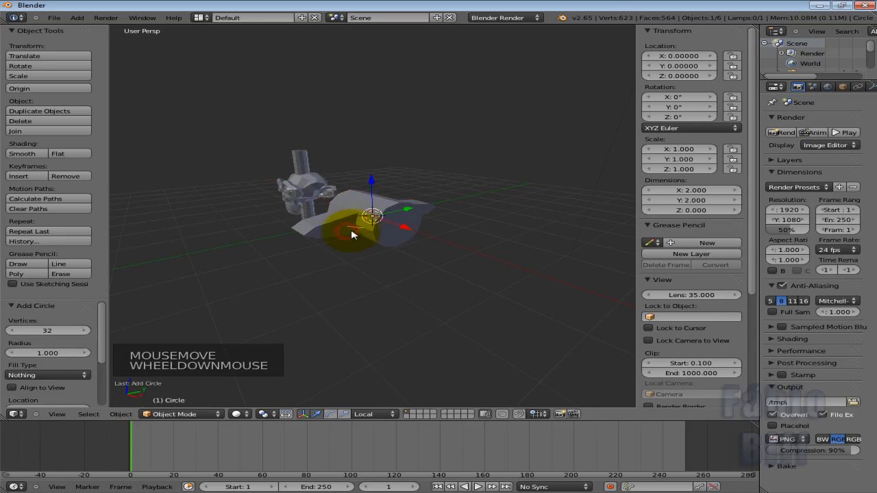
pyautogui.moveTo(352, 235); pyautogui.dragTo(358, 268, button='middle')
pyautogui.press('s')
pyautogui.press('s')
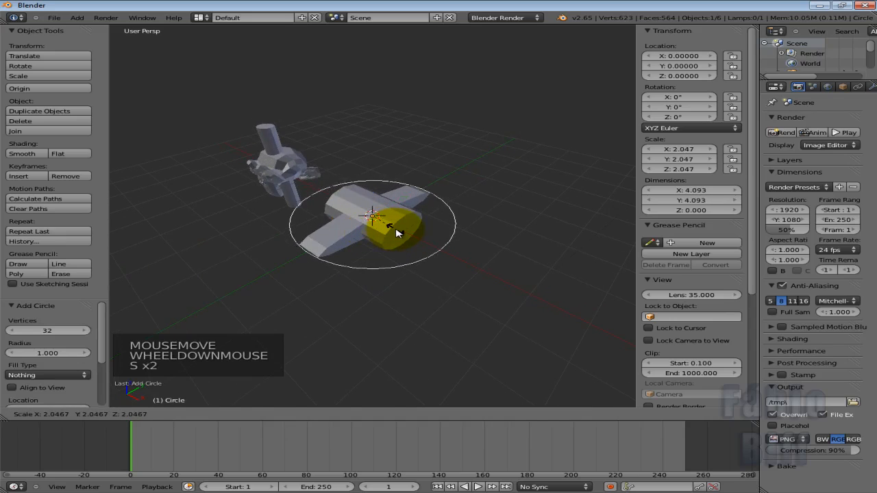
pyautogui.click(399, 232)
# Step: Duplicate the circle's vertices in Edit Mode, rotate the copy 90° about the X axis and return to Object Mode
pyautogui.press('Tab')
pyautogui.middleClick(419, 197)
pyautogui.hotkey('ctrl', 'Tab')
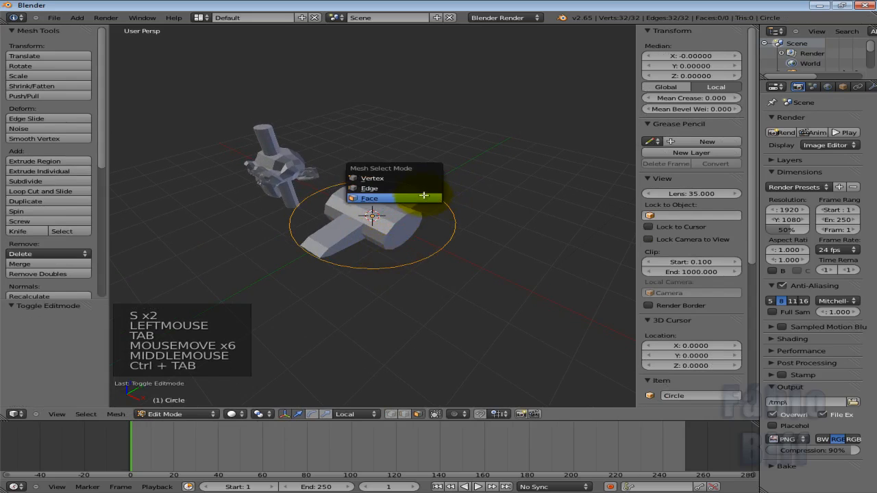
pyautogui.click(411, 178)
pyautogui.moveTo(411, 181); pyautogui.dragTo(407, 221, button='middle')
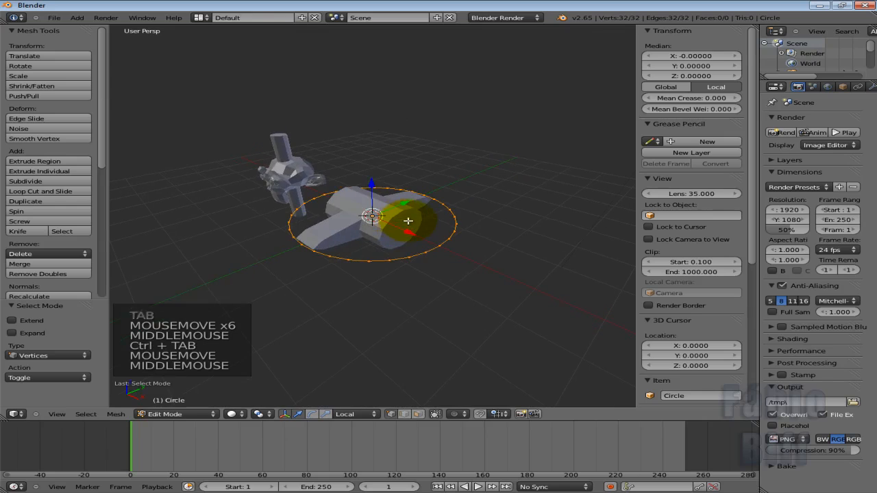
pyautogui.hotkey('shift', 'd')
pyautogui.press('r')
pyautogui.press('r')
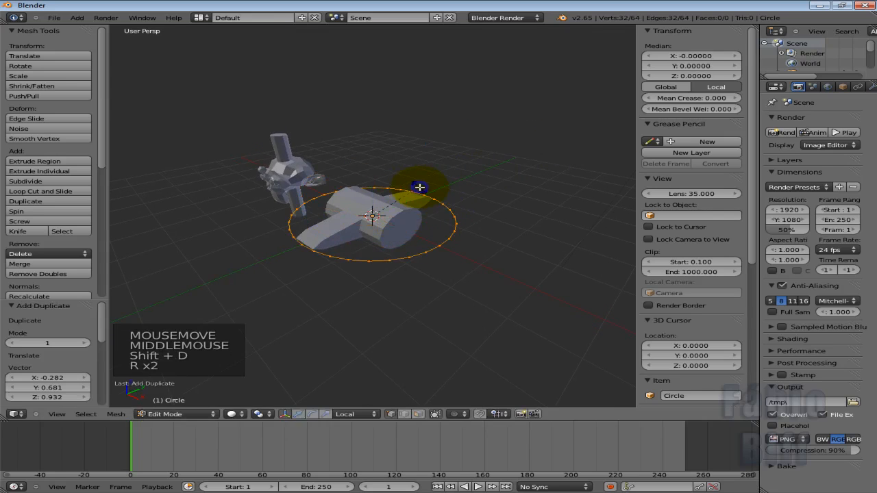
pyautogui.press('x')
pyautogui.press('9')
pyautogui.press('Return')
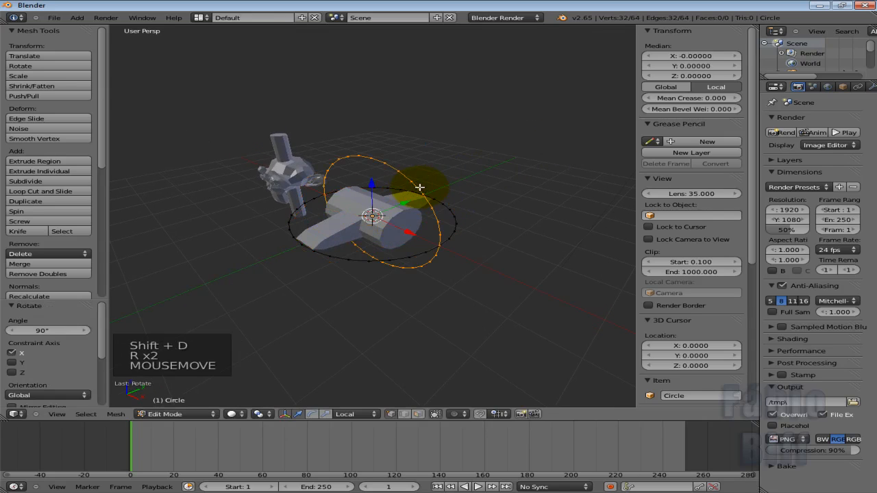
pyautogui.press('Tab')
pyautogui.press('g')
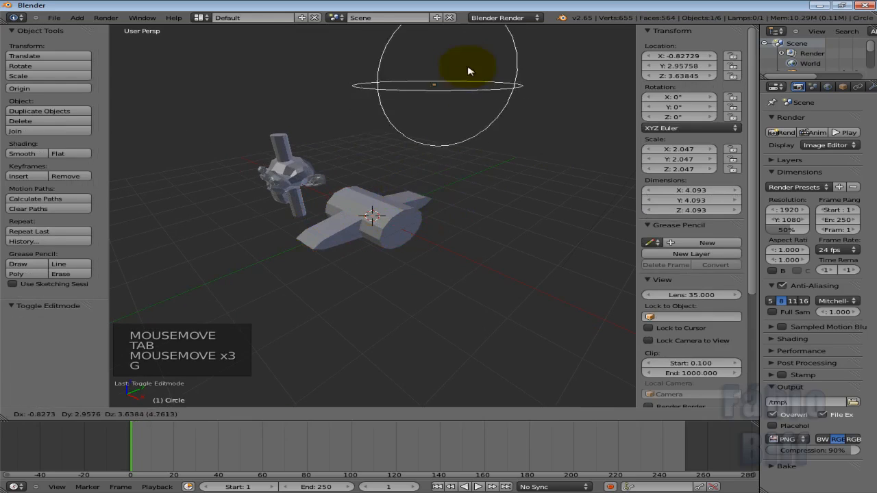
pyautogui.rightClick(411, 86)
# Step: Parent the second cylinder to the circle using the Object parent type
pyautogui.rightClick(349, 197)
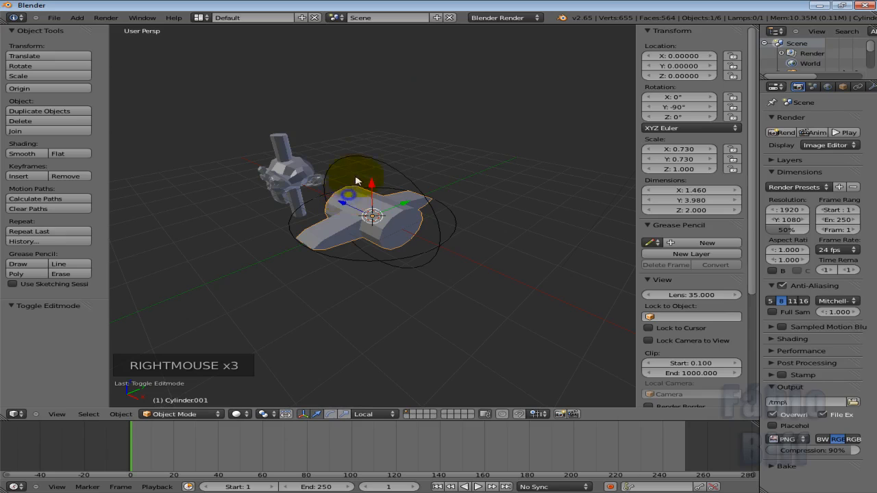
pyautogui.keyDown('shift'); pyautogui.rightClick(371, 159); pyautogui.keyUp('shift')
pyautogui.hotkey('ctrl', 'p')
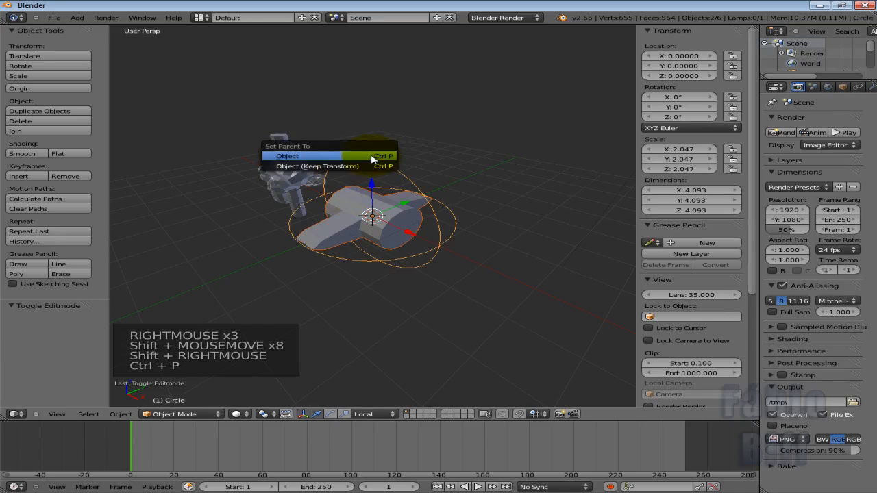
pyautogui.click(371, 159)
# Step: Try moving the circle freely to test whether the parented cylinder follows, cancelling each move
pyautogui.rightClick(411, 196)
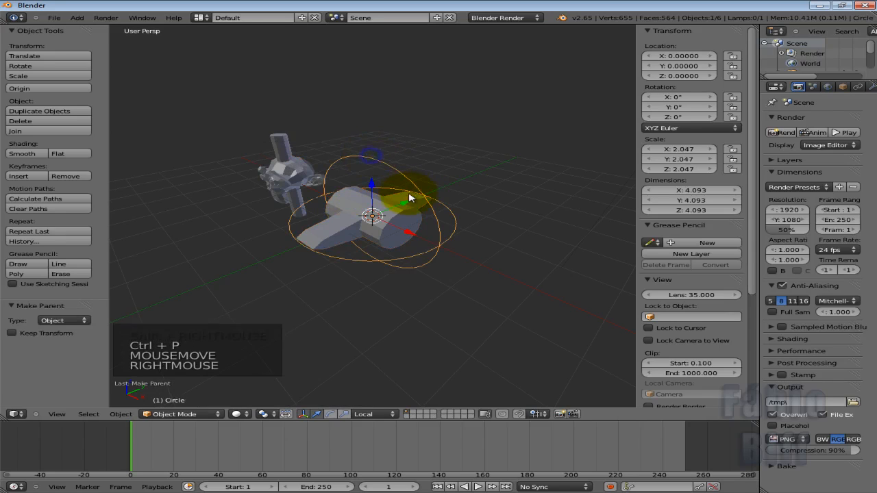
pyautogui.press('g')
pyautogui.press('g')
pyautogui.rightClick(431, 163)
pyautogui.rightClick(375, 207)
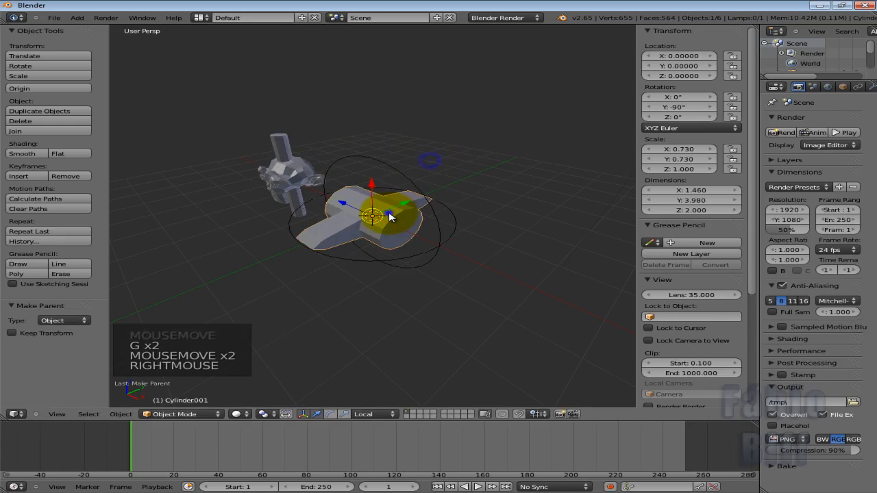
pyautogui.rightClick(401, 173)
pyautogui.press('g')
pyautogui.rightClick(446, 146)
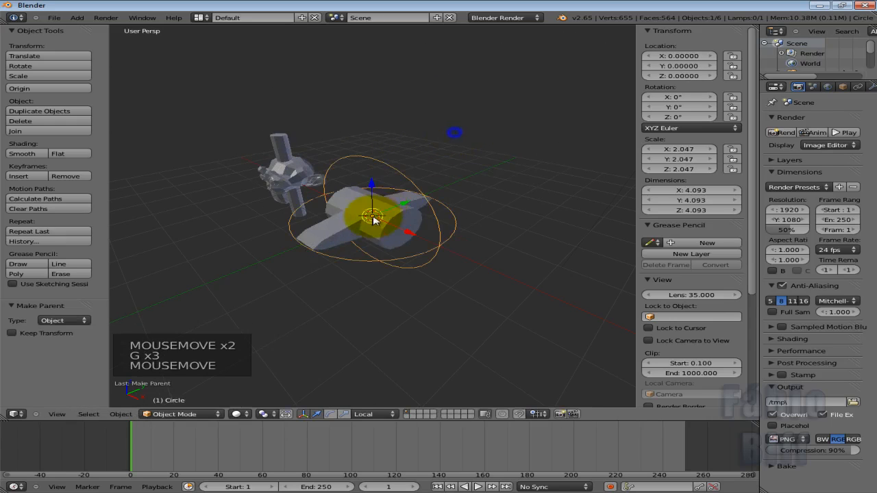
# Step: Try moving the cylinder alone along single axes and the circle along its local Y and X axes, cancelling each move
pyautogui.rightClick(351, 207)
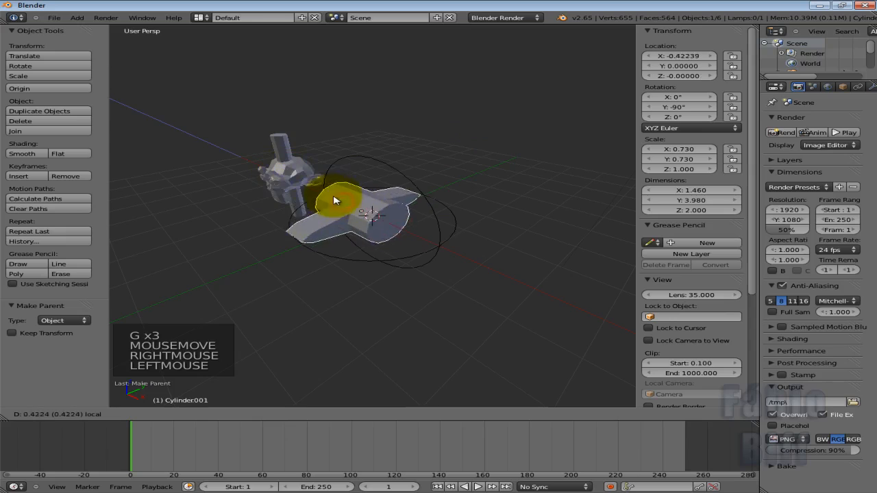
pyautogui.rightClick(334, 205)
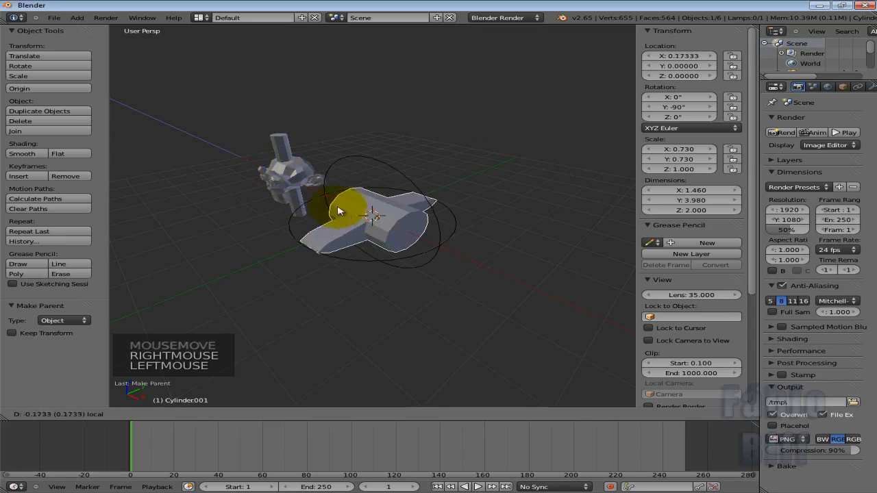
pyautogui.rightClick(400, 168)
pyautogui.moveTo(404, 203); pyautogui.dragTo(416, 188)
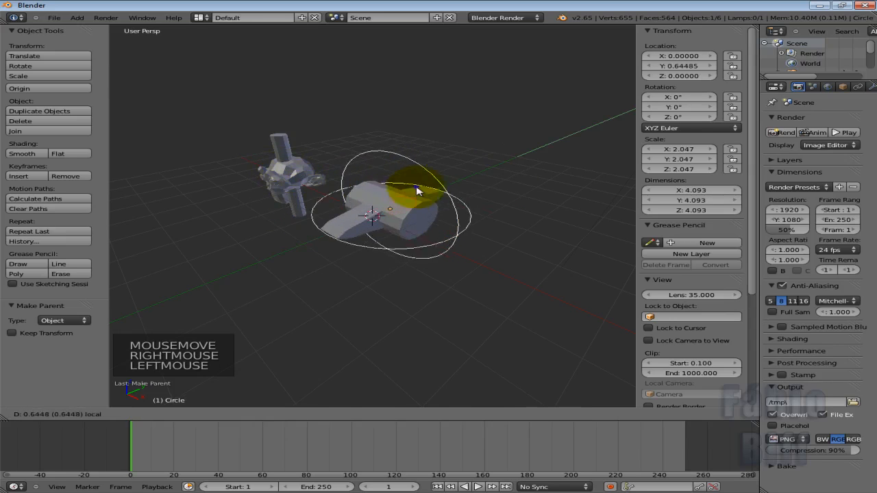
pyautogui.rightClick(415, 191)
pyautogui.moveTo(404, 230)
pyautogui.mouseDown()
pyautogui.moveTo(434, 245)
pyautogui.moveTo(395, 228)
pyautogui.mouseUp()
pyautogui.rightClick(395, 228)
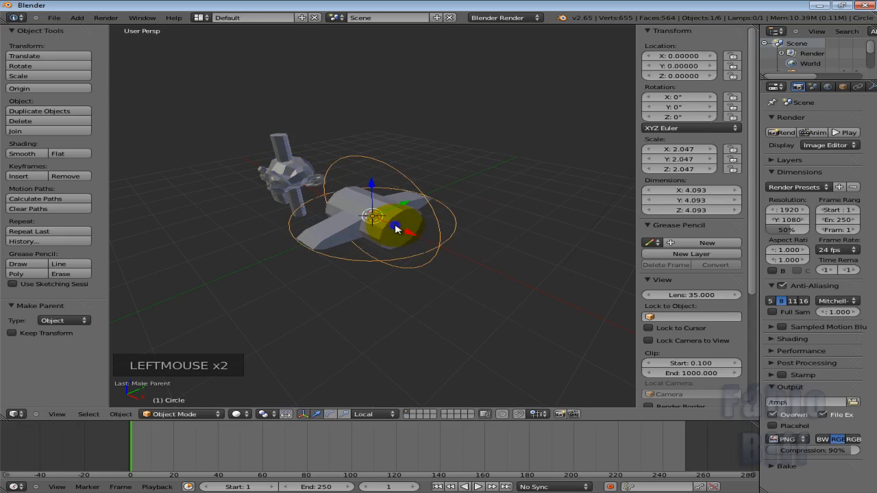
# Step: Widen the Properties editor and show the circle's object data settings
pyautogui.moveTo(354, 257); pyautogui.dragTo(373, 248, button='middle')
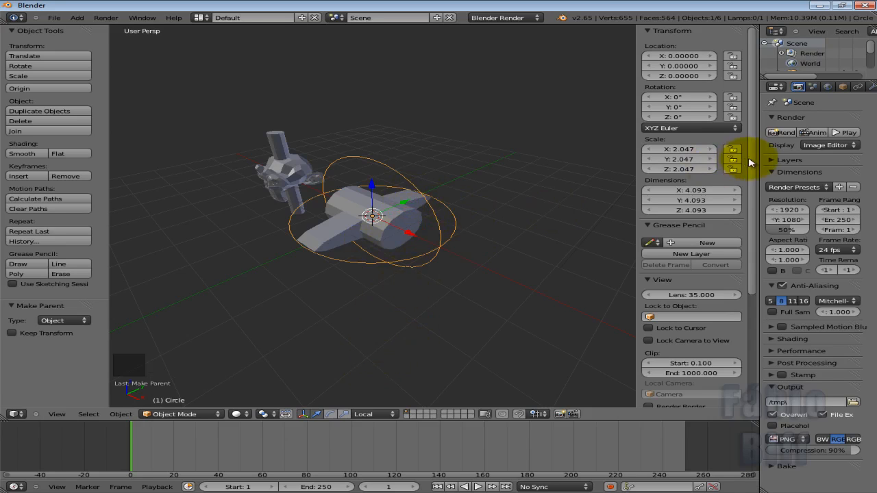
pyautogui.moveTo(756, 160); pyautogui.dragTo(682, 160)
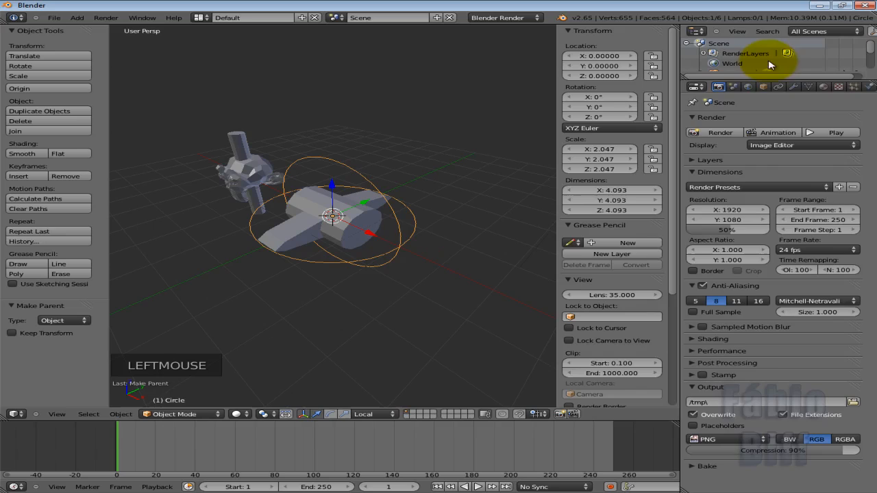
pyautogui.click(794, 87)
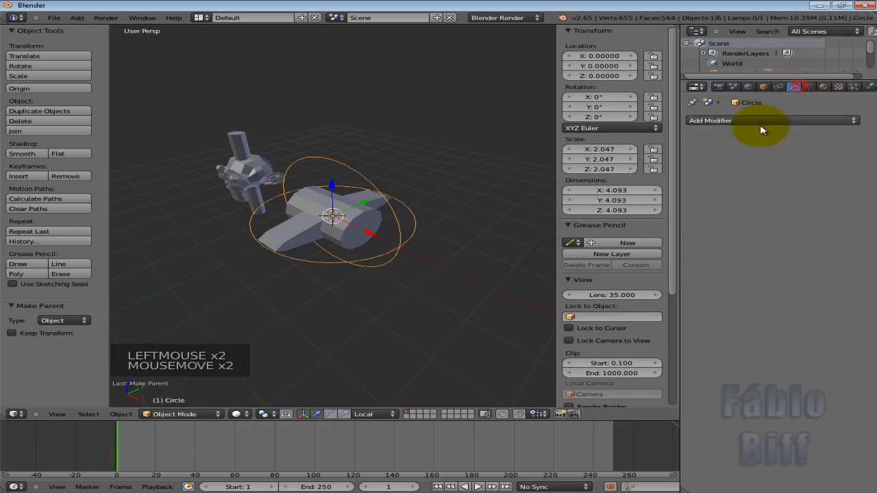
pyautogui.click(778, 87)
pyautogui.click(808, 87)
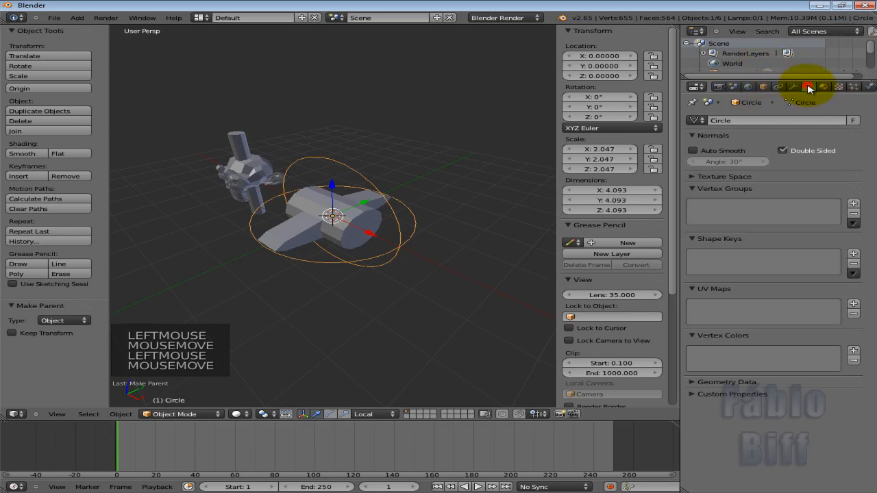
pyautogui.rightClick(343, 192)
pyautogui.rightClick(356, 171)
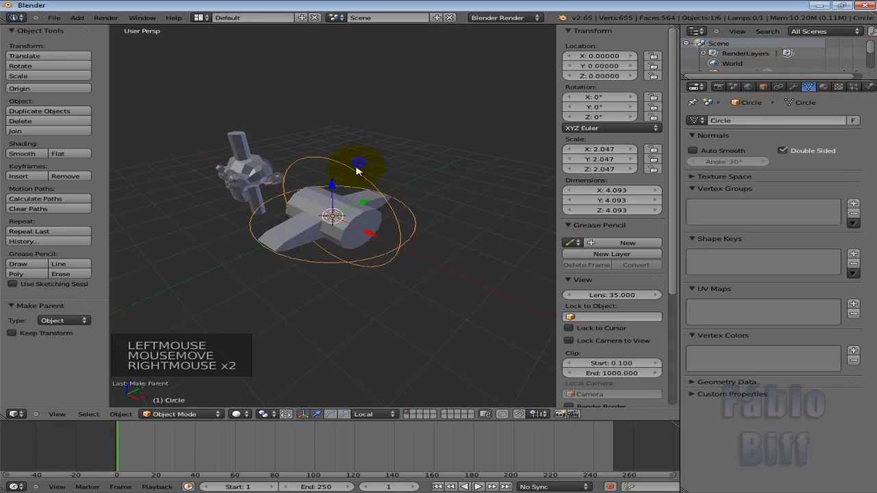
pyautogui.rightClick(317, 204)
pyautogui.moveTo(319, 206); pyautogui.dragTo(346, 223, button='middle')
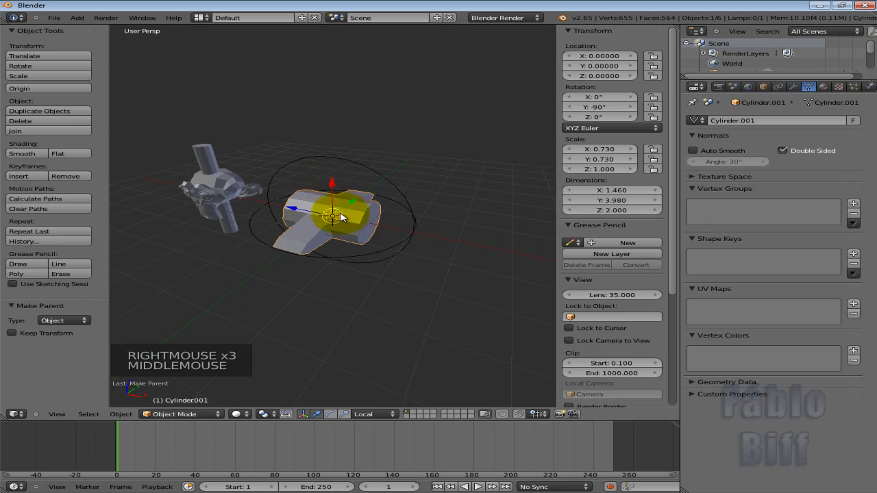
pyautogui.moveTo(337, 229); pyautogui.dragTo(311, 225, button='middle')
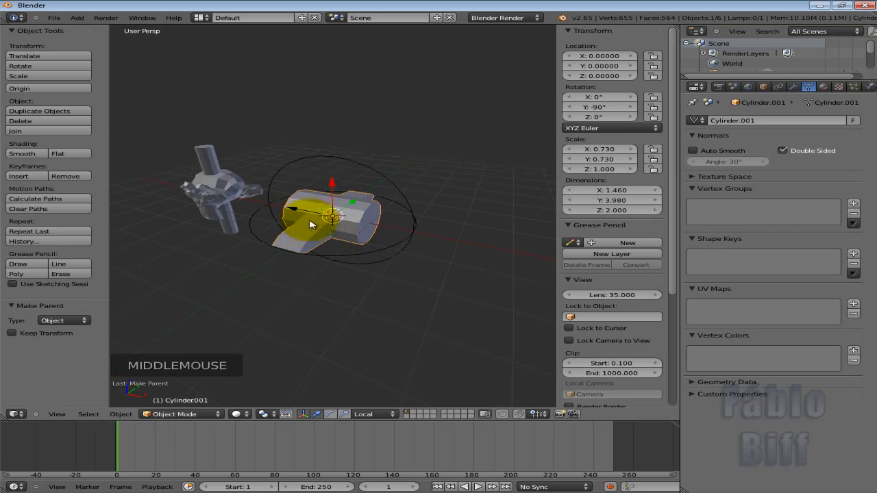
# Step: Try scaling the circle's upright ring in Edit Mode, cancel it, and select a single vertex near the ring's top
pyautogui.rightClick(349, 169)
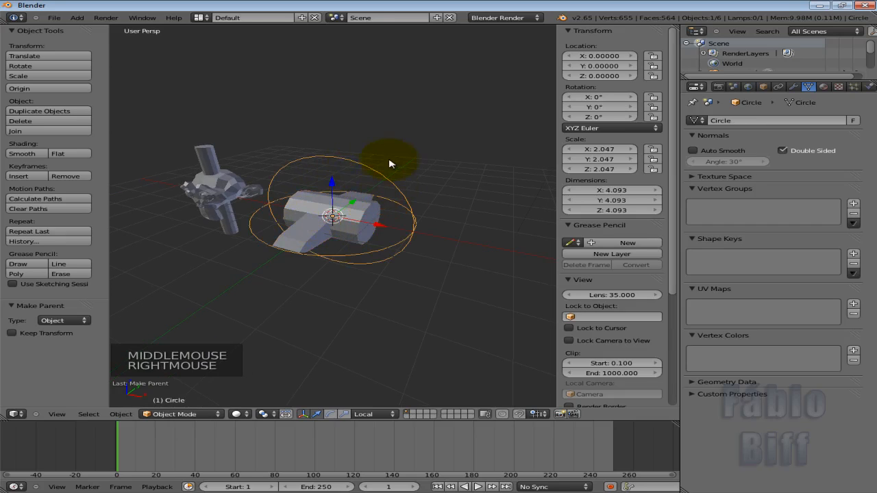
pyautogui.press('Tab')
pyautogui.press('s')
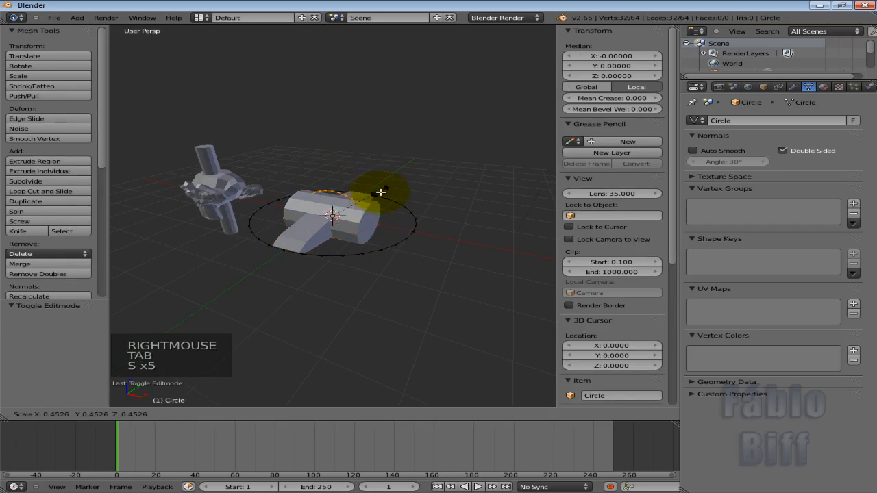
pyautogui.rightClick(421, 178)
pyautogui.rightClick(350, 159)
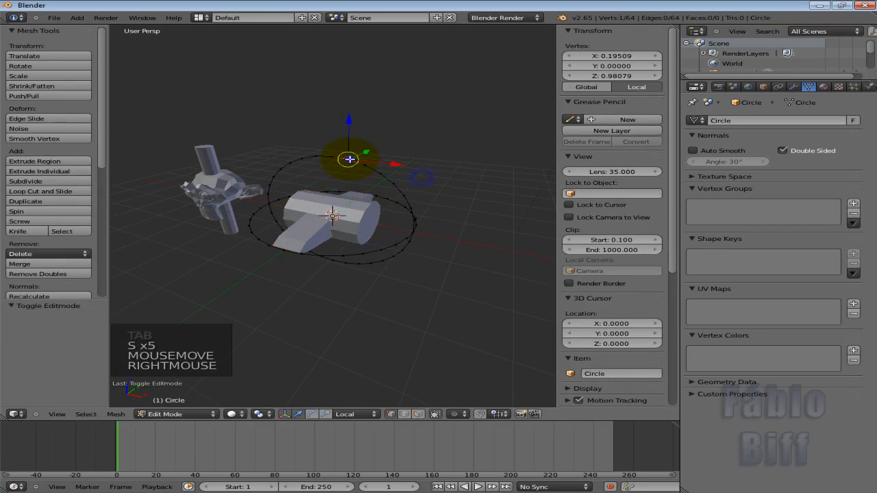
pyautogui.click(350, 119)
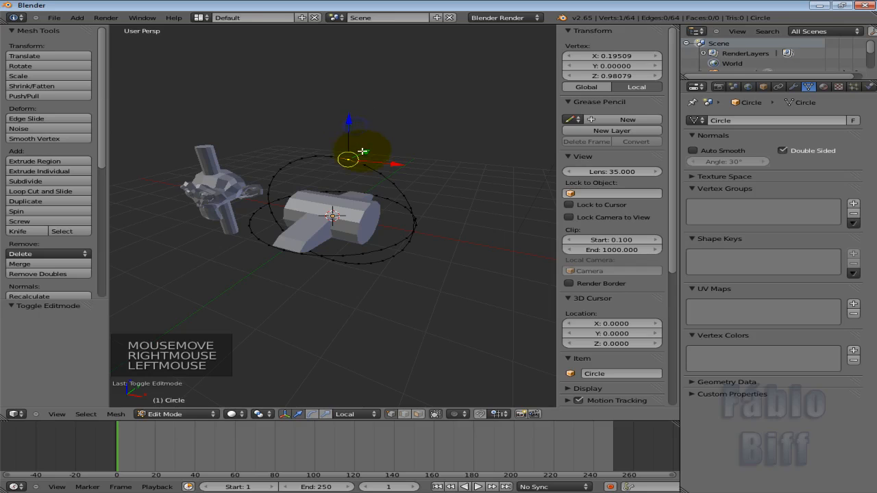
# Step: Try scaling the circle together with its child cylinder in Object Mode, and cancel the scaling
pyautogui.press('Tab')
pyautogui.press('s')
pyautogui.press('s')
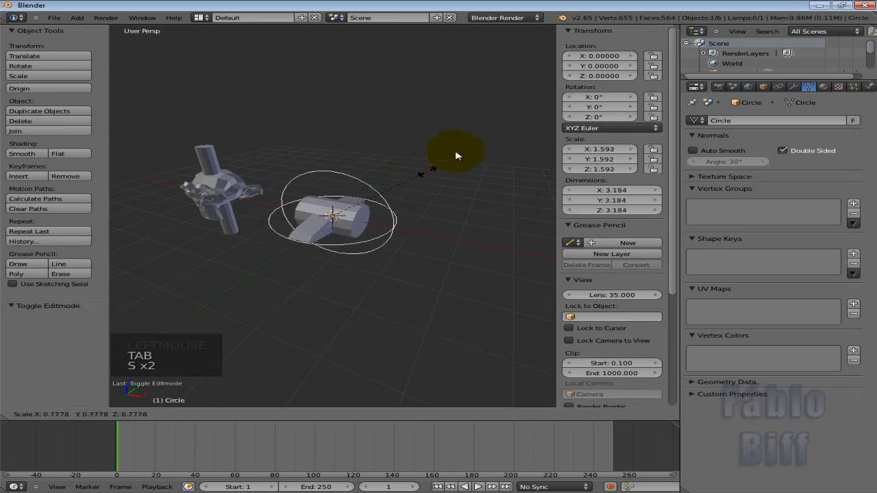
pyautogui.rightClick(398, 186)
# Step: Scale all of the circle's vertices down in Edit Mode to about 2.99 units across and return to Object Mode
pyautogui.moveTo(398, 185); pyautogui.dragTo(313, 196, button='middle')
pyautogui.press('Tab')
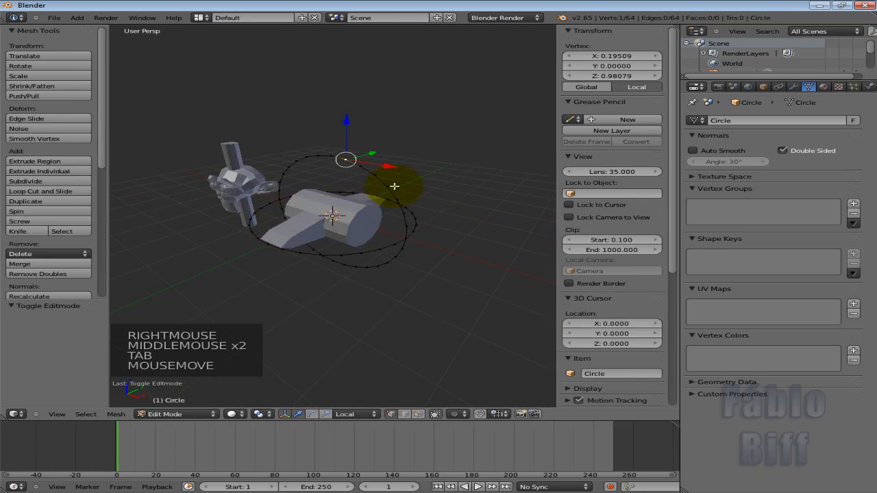
pyautogui.press('a')
pyautogui.press('a')
pyautogui.press('s')
pyautogui.press('s')
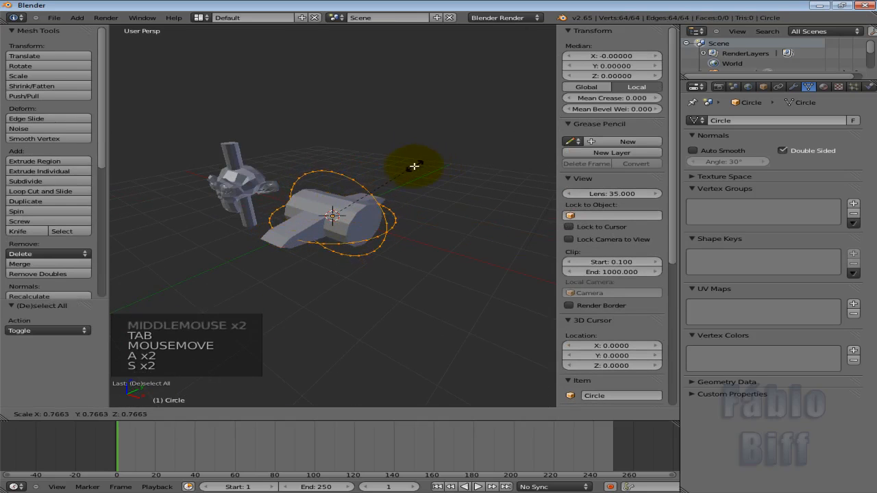
pyautogui.click(410, 169)
pyautogui.press('Tab')
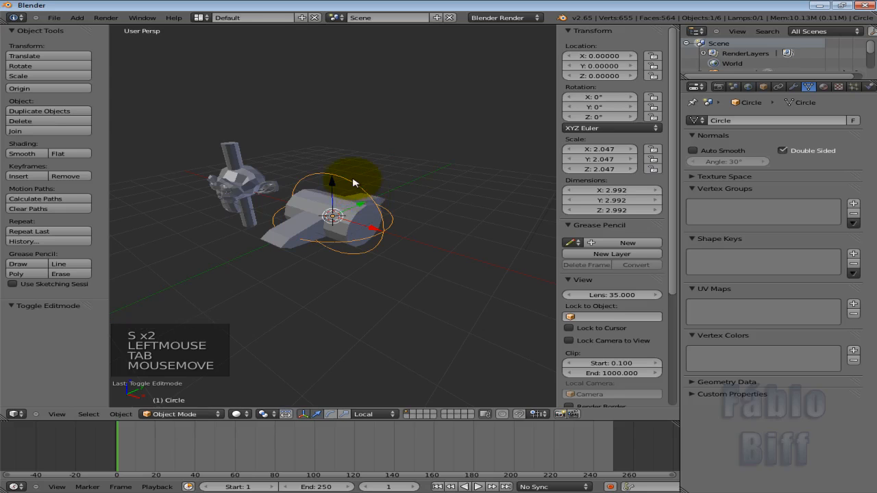
# Step: Try scaling the reduced circle together with its child cylinder to about 2.25 times in Object Mode, and cancel the scaling
pyautogui.press('g')
pyautogui.press('s')
pyautogui.press('s')
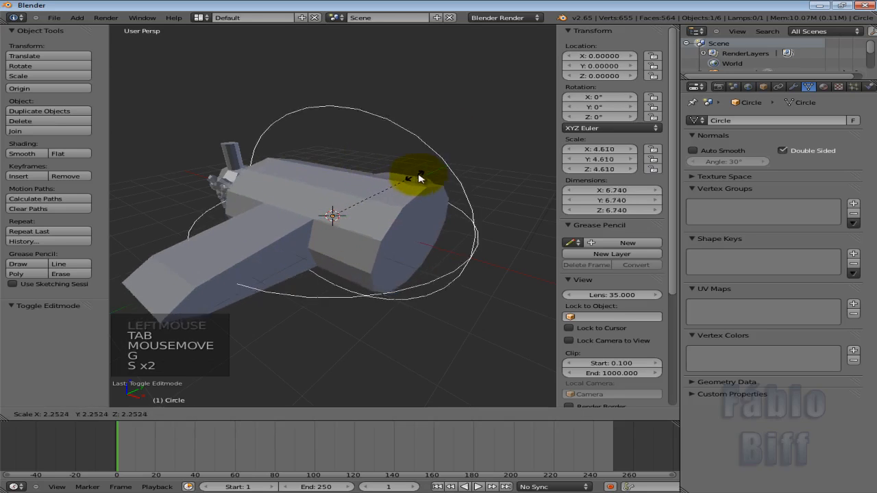
pyautogui.rightClick(411, 176)
# Step: Select the thin cylinder running through the monkey head and add evenly spaced horizontal loop cuts to it in Edit Mode
pyautogui.moveTo(411, 176); pyautogui.dragTo(388, 201, button='middle')
pyautogui.rightClick(336, 171)
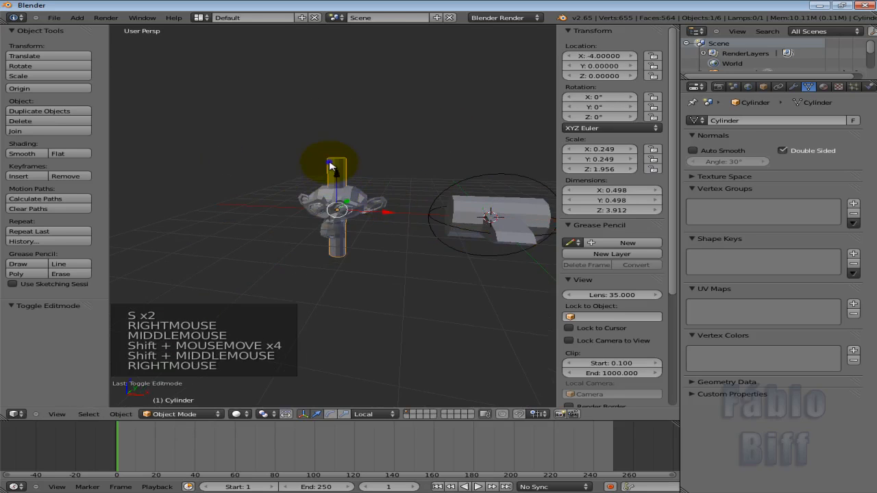
pyautogui.press('Tab')
pyautogui.hotkey('ctrl', 'r')
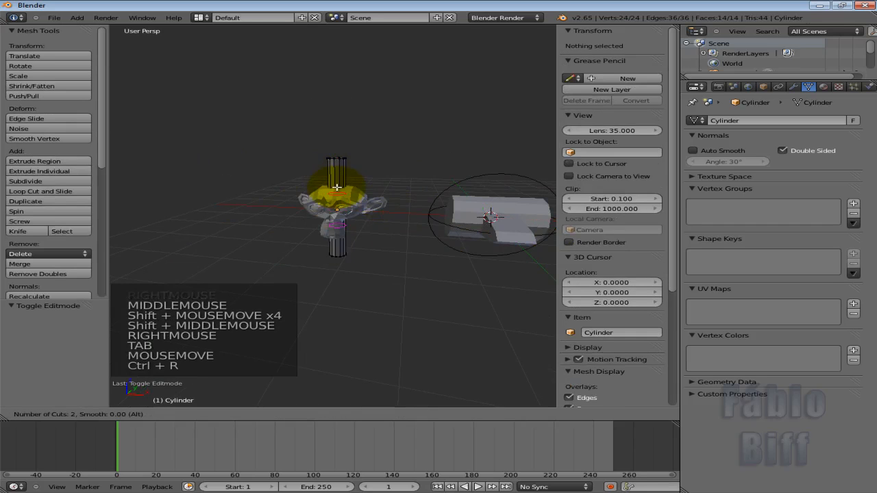
pyautogui.click(334, 196)
# Step: Try selecting an edge loop on the thin cylinder and scaling it, and cancel the scaling
pyautogui.keyDown('alt'); pyautogui.rightClick(337, 206); pyautogui.keyUp('alt')
pyautogui.press('s')
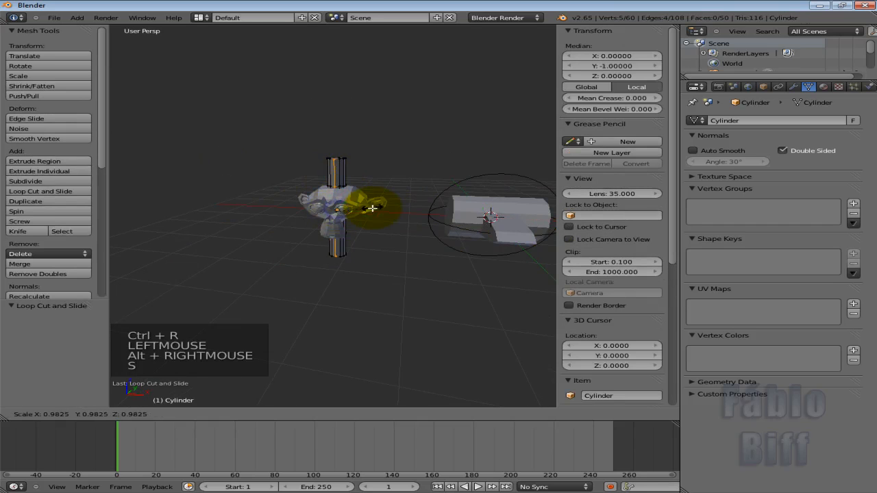
pyautogui.click(378, 207)
# Step: Try selecting the thin cylinder's middle edge loop in wireframe display, return to Object Mode and restore solid shading
pyautogui.press('z')
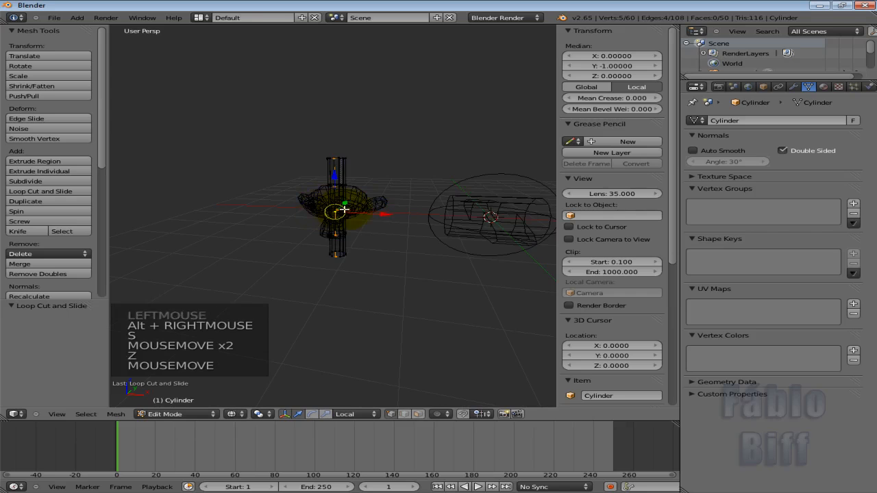
pyautogui.keyDown('alt'); pyautogui.rightClick(336, 209); pyautogui.keyUp('alt')
pyautogui.keyDown('alt'); pyautogui.rightClick(335, 210); pyautogui.keyUp('alt')
pyautogui.keyDown('alt'); pyautogui.rightClick(333, 211); pyautogui.keyUp('alt')
pyautogui.keyDown('alt'); pyautogui.rightClick(337, 210); pyautogui.keyUp('alt')
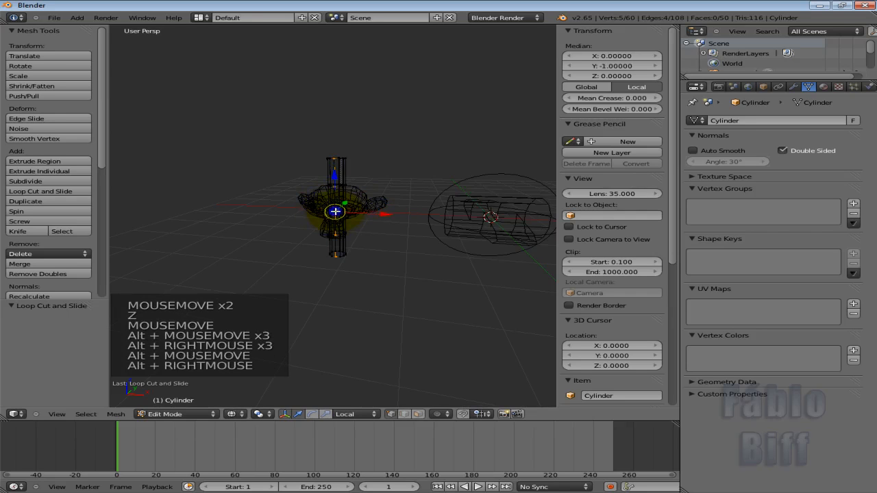
pyautogui.moveTo(336, 210)
pyautogui.mouseDown(button='middle')
pyautogui.moveTo(337, 219)
pyautogui.moveTo(346, 218)
pyautogui.mouseUp(button='middle')
pyautogui.press('Tab')
pyautogui.scroll(-2, 411, 233)
pyautogui.keyDown('shift'); pyautogui.moveTo(421, 244); pyautogui.dragTo(343, 245, button='middle'); pyautogui.keyUp('shift')
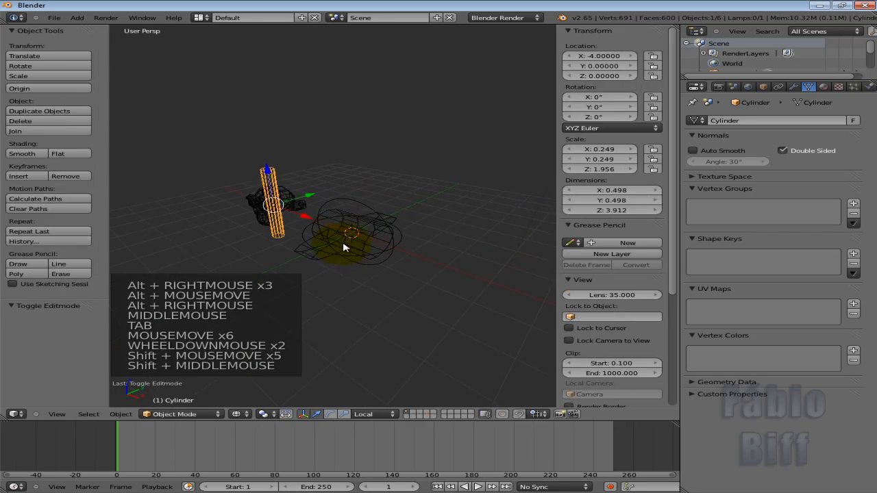
pyautogui.press('z')
# Step: Select the circle controller, try moving it together with its child cylinder, and cancel the move
pyautogui.rightClick(374, 234)
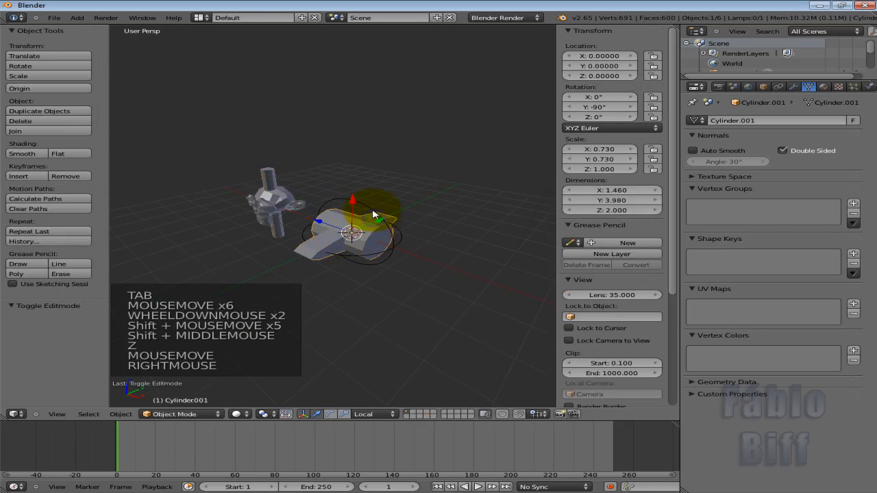
pyautogui.rightClick(370, 230)
pyautogui.press('g')
pyautogui.press('g')
pyautogui.press('g')
pyautogui.rightClick(396, 217)
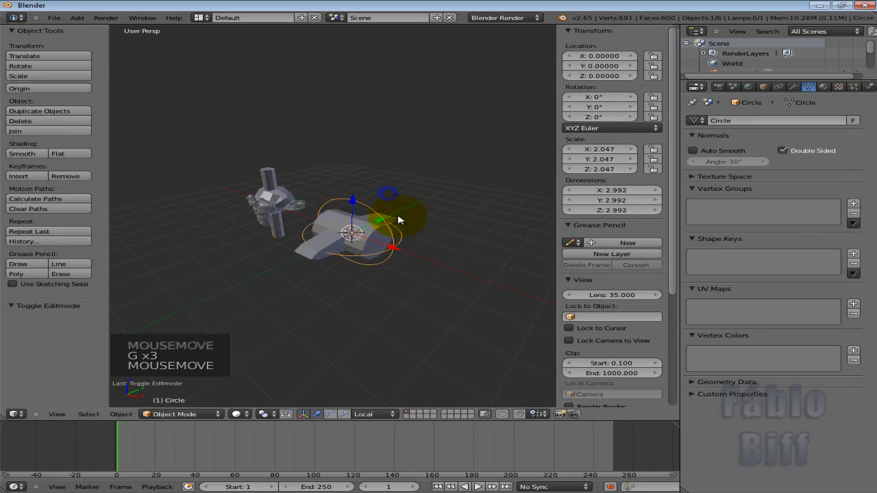
pyautogui.press('g')
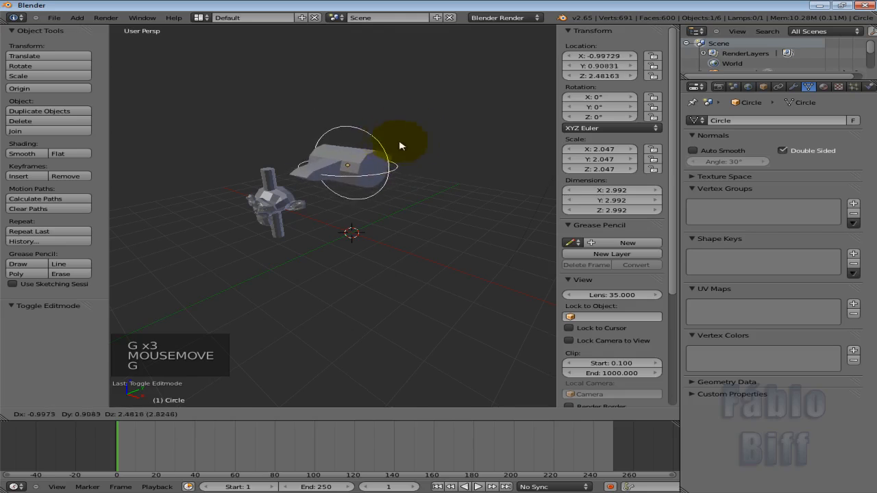
pyautogui.rightClick(390, 223)
# Step: Try scaling and freely rotating the circle controller with its child cylinder, cancelling both transformations
pyautogui.press('s')
pyautogui.press('s')
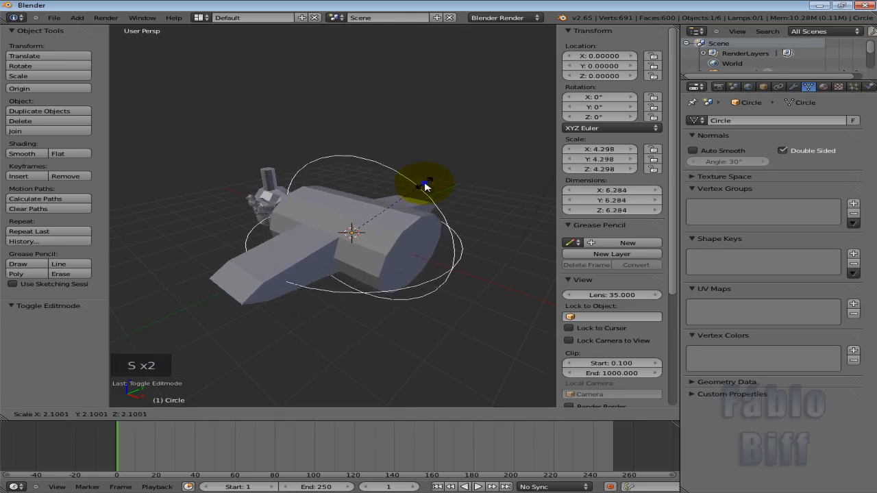
pyautogui.rightClick(397, 172)
pyautogui.press('r')
pyautogui.press('r')
pyautogui.rightClick(419, 189)
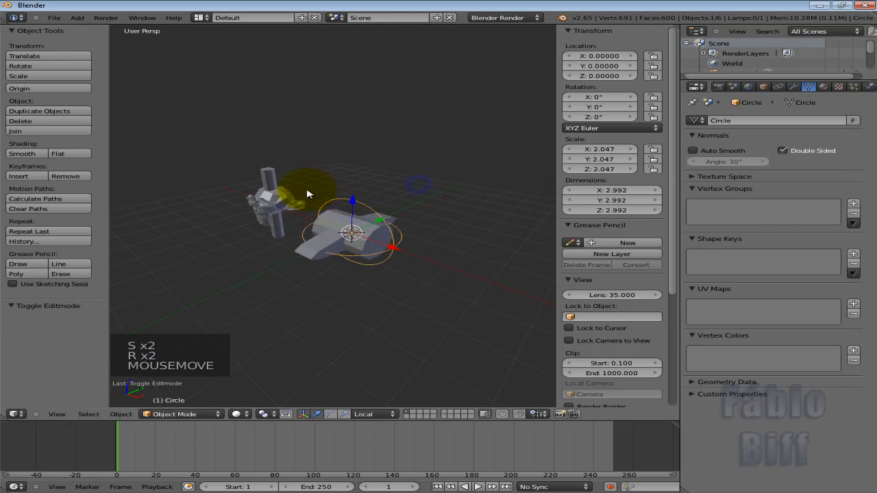
# Step: Select the thin cylinder through the monkey head and move it about 1.26 units along its local X axis
pyautogui.rightClick(281, 198)
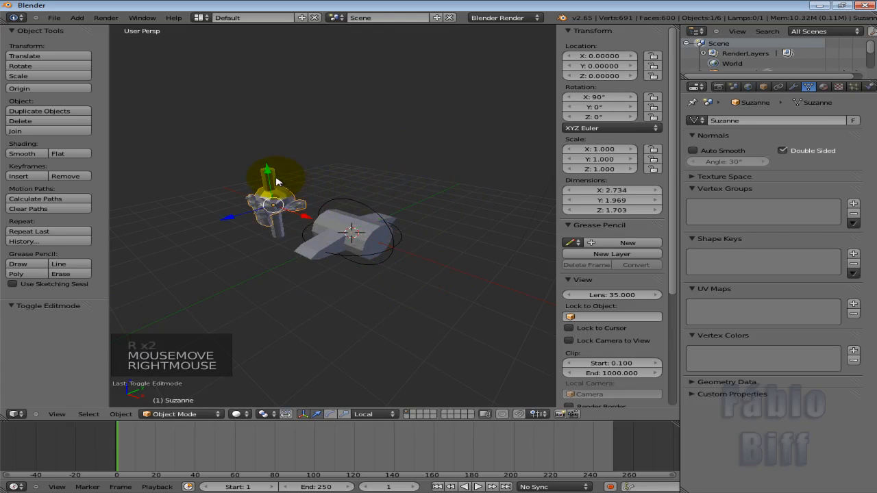
pyautogui.rightClick(277, 185)
pyautogui.moveTo(305, 218); pyautogui.dragTo(330, 228)
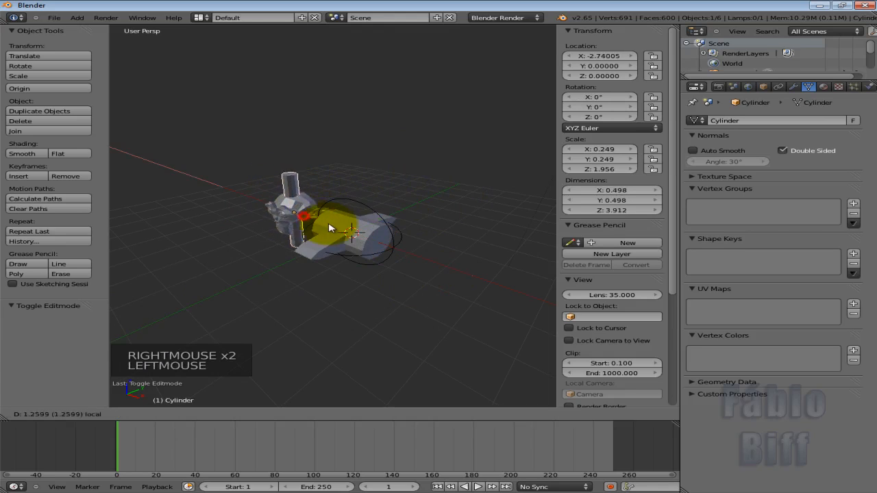